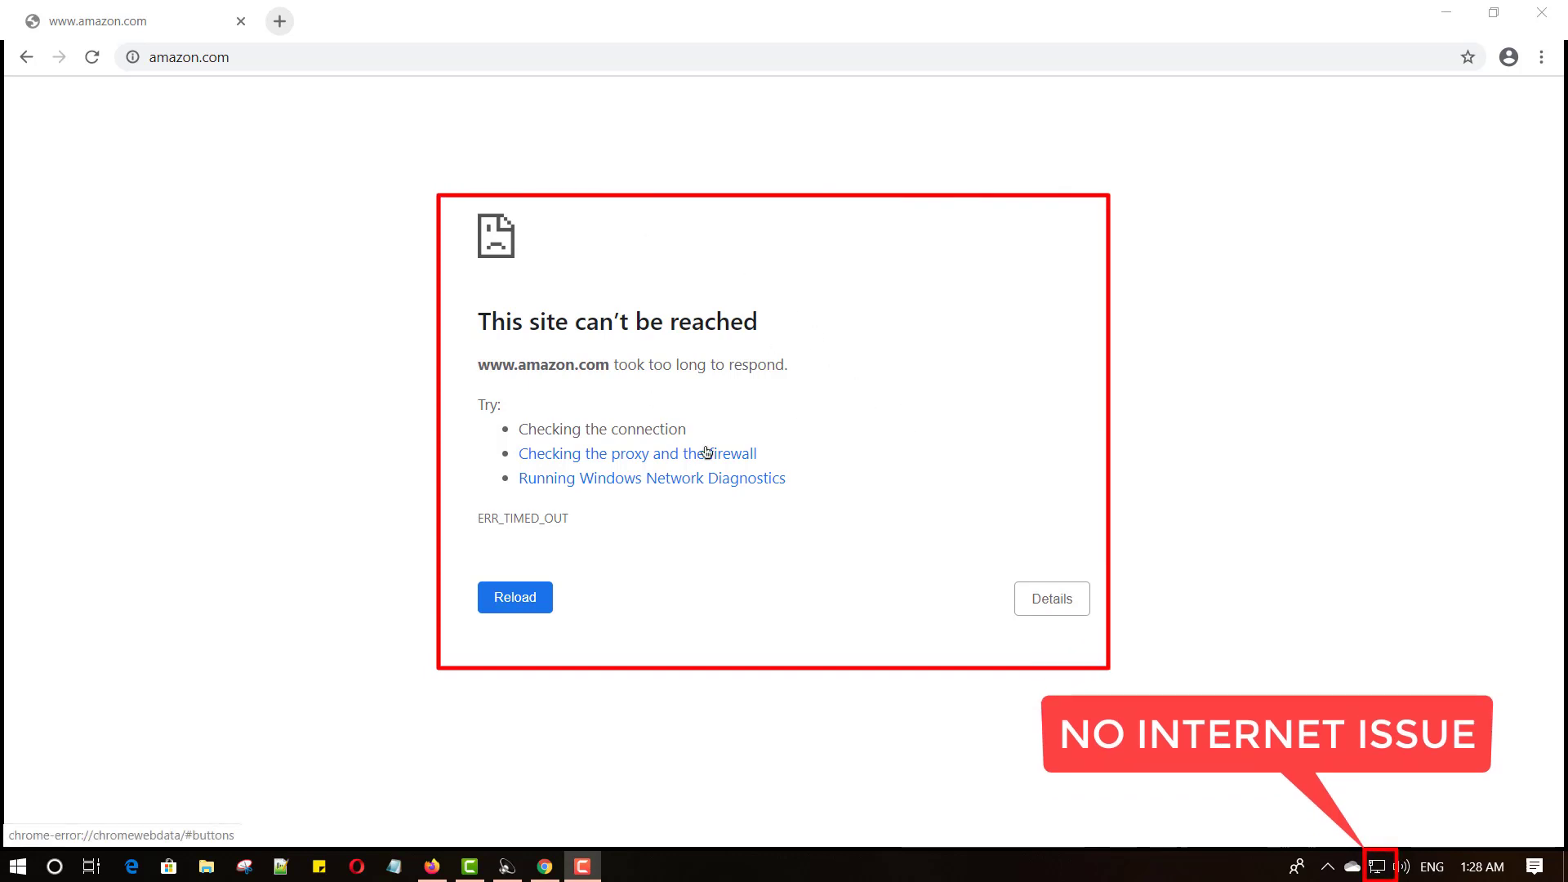
# Step: Close the Chrome window that shows the amazon.com timeout error
pyautogui.click(1542, 12)
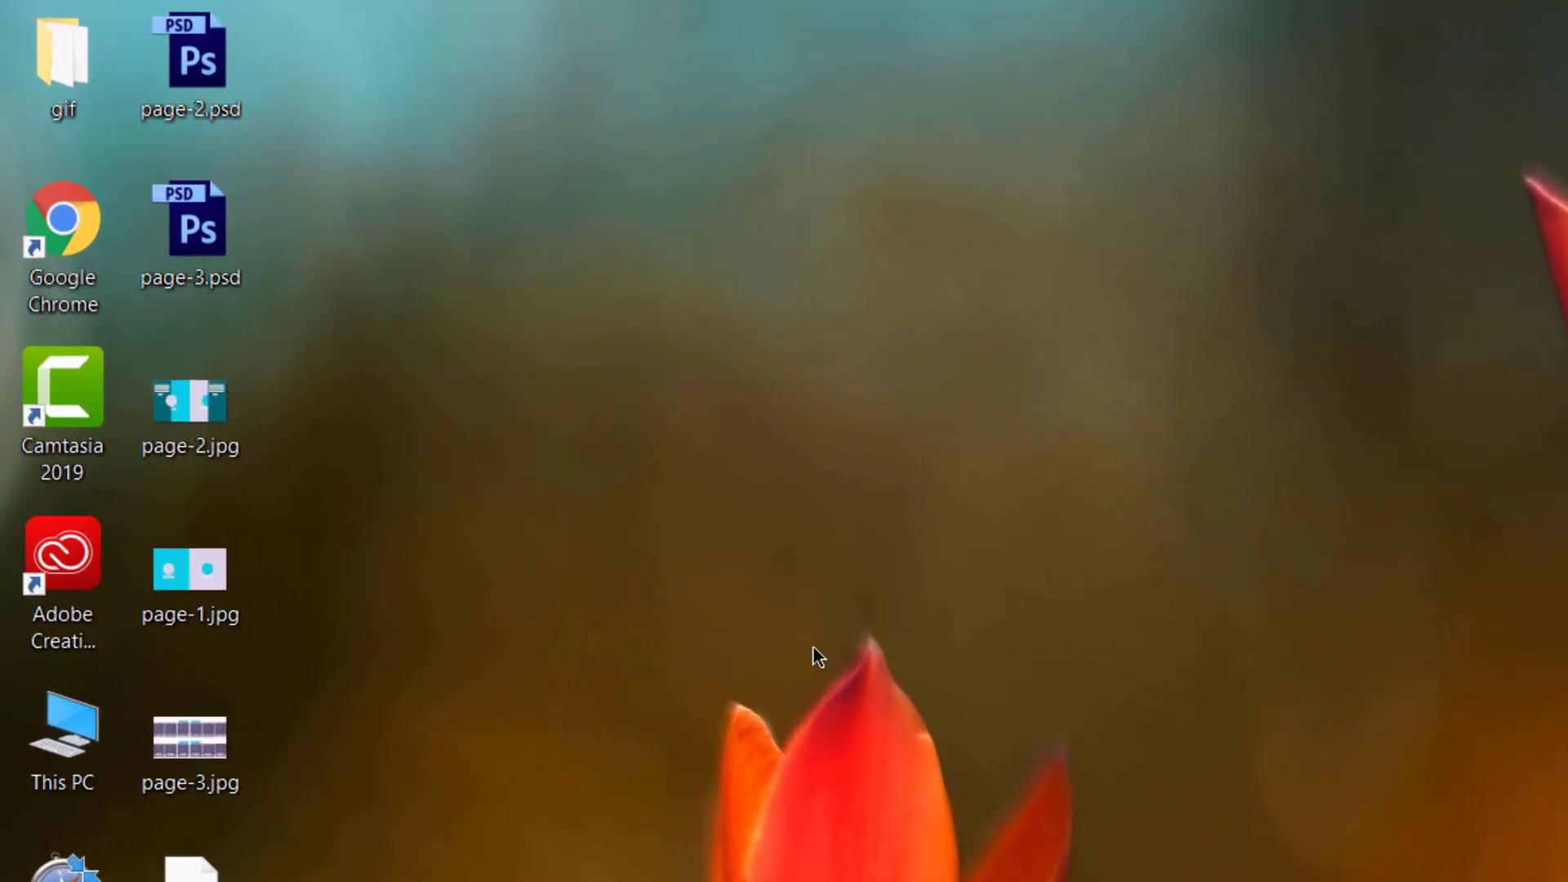
# Step: Relaunch Google Chrome by searching Windows for 'chrome'
pyautogui.click(58, 231)
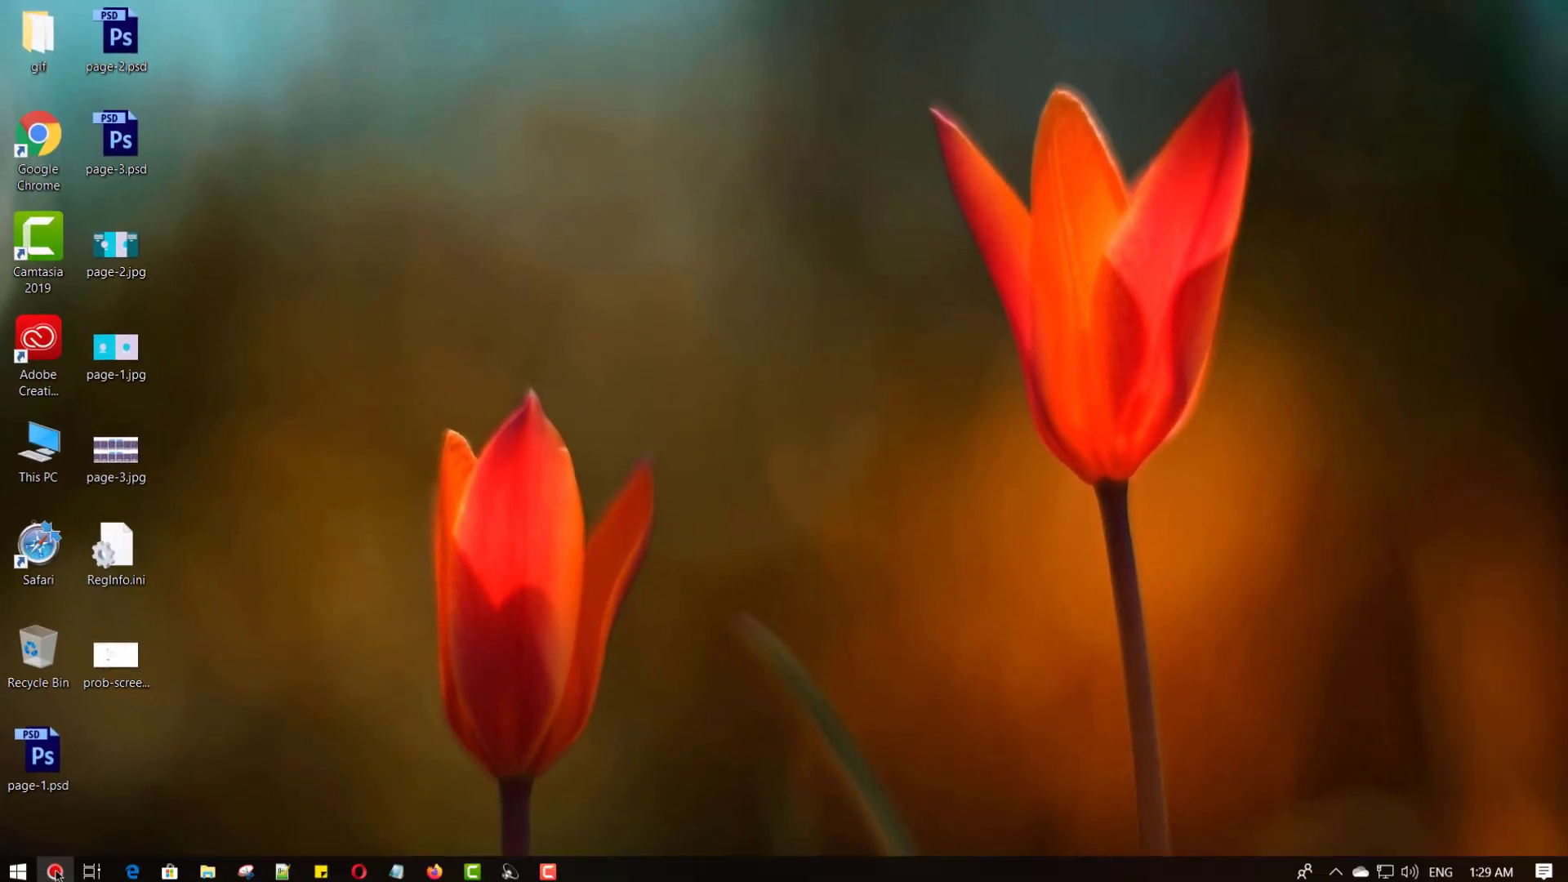
pyautogui.press('super+s')
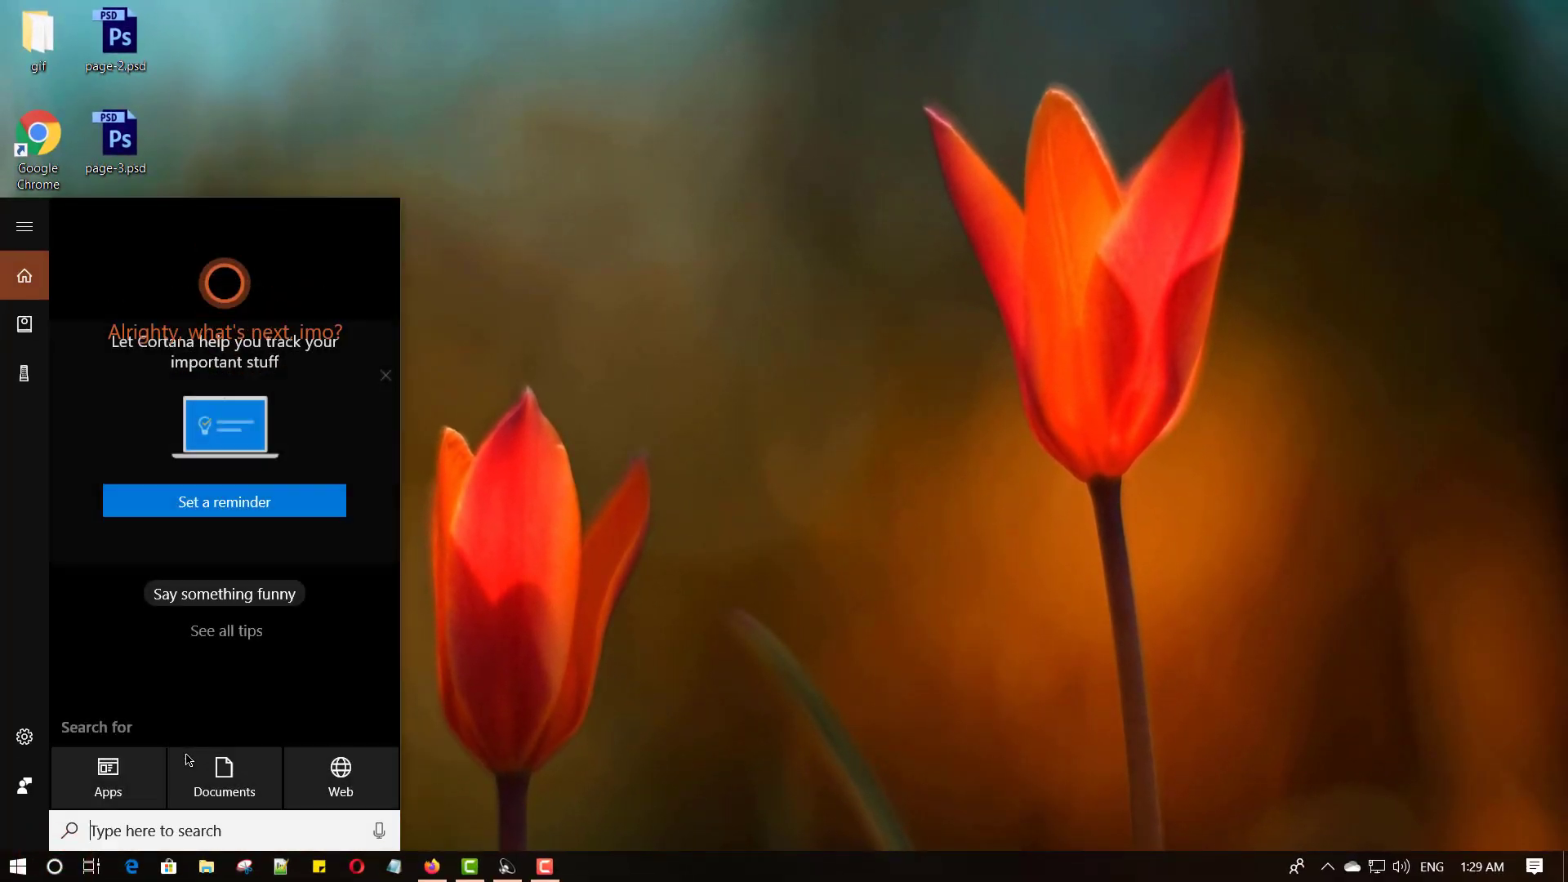
pyautogui.write('chrome')
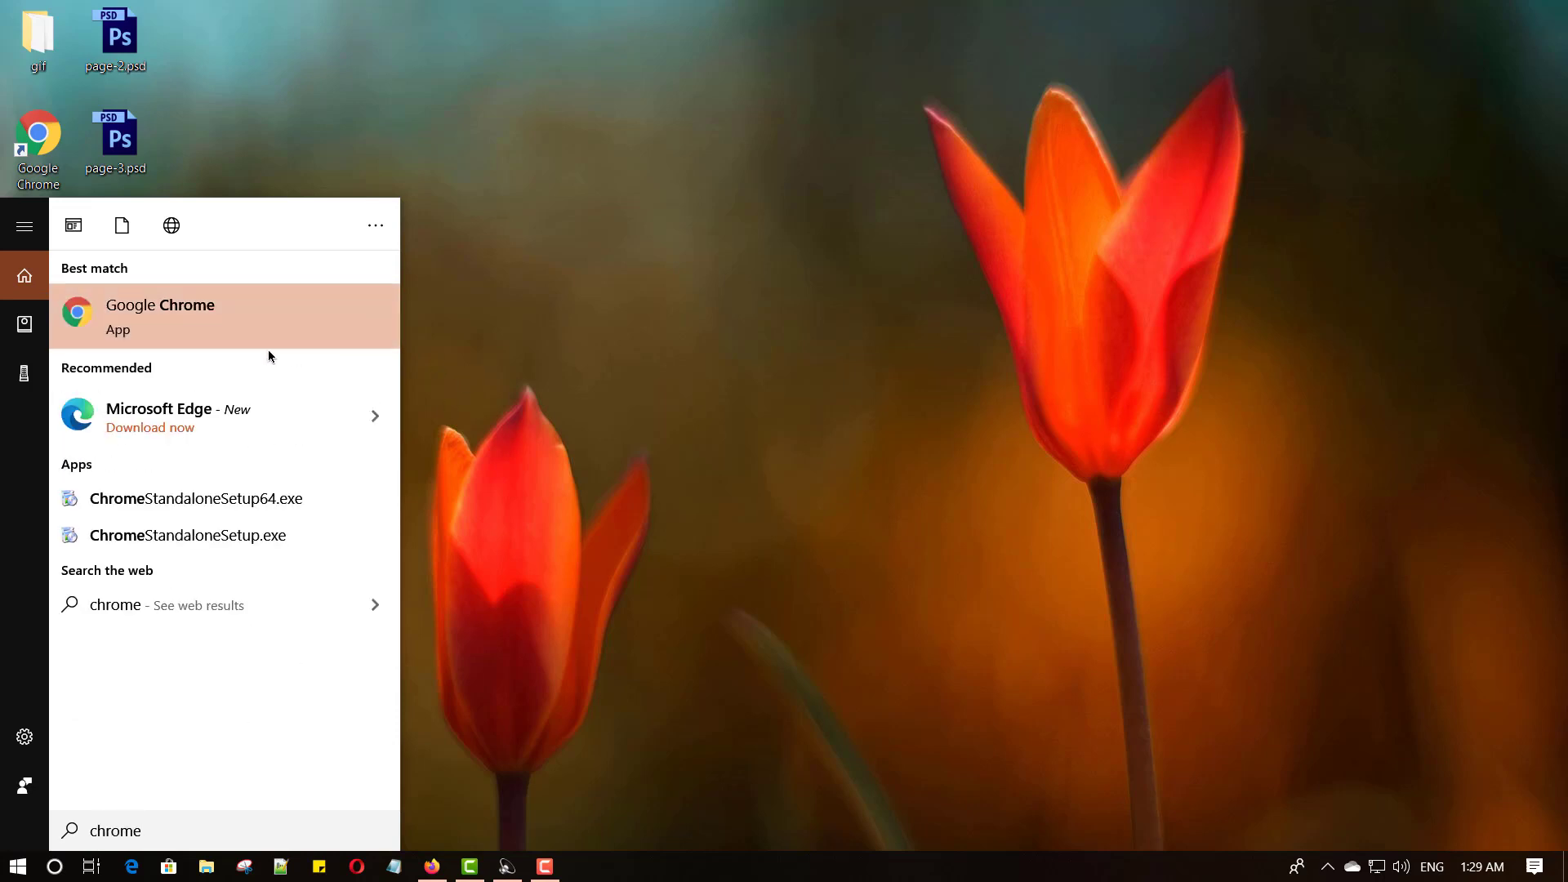
pyautogui.click(159, 324)
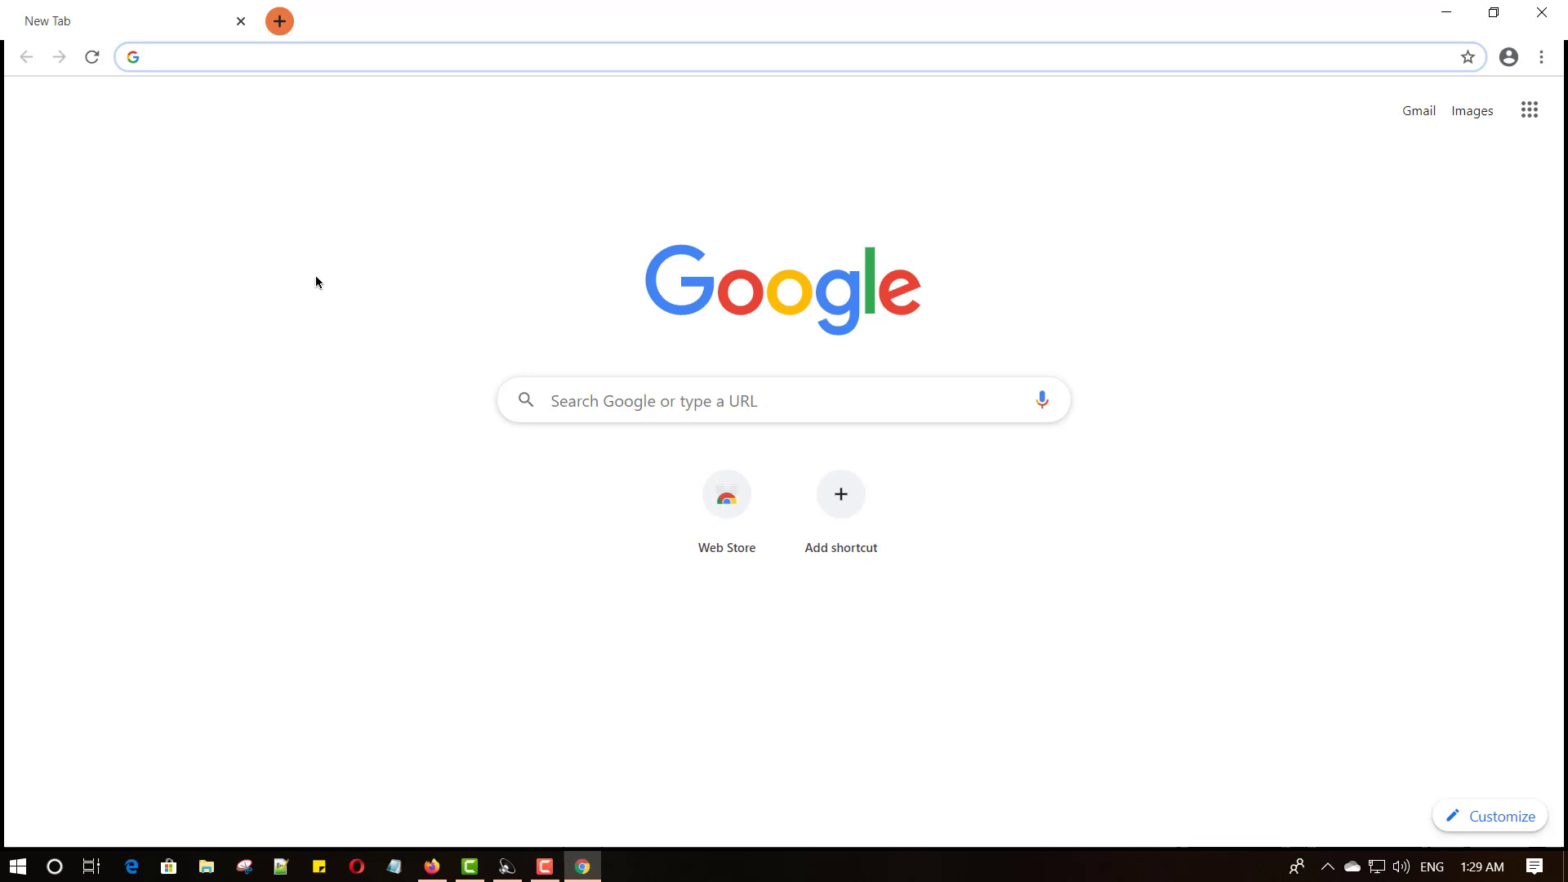
# Step: Load facebook.com from the address bar
pyautogui.write('facebook,')
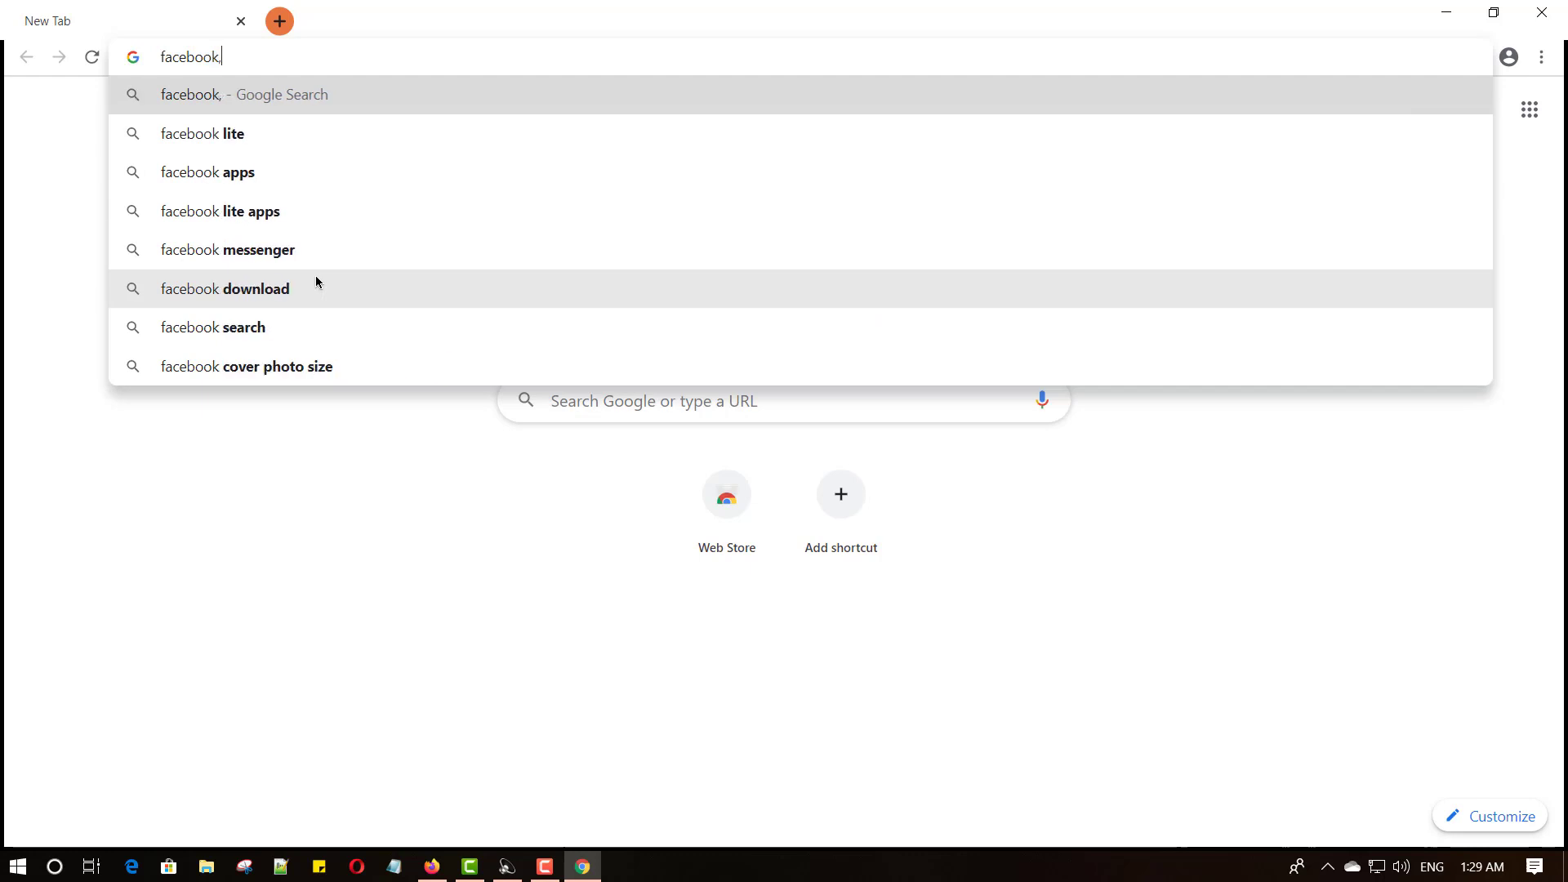
pyautogui.press('BackSpace')
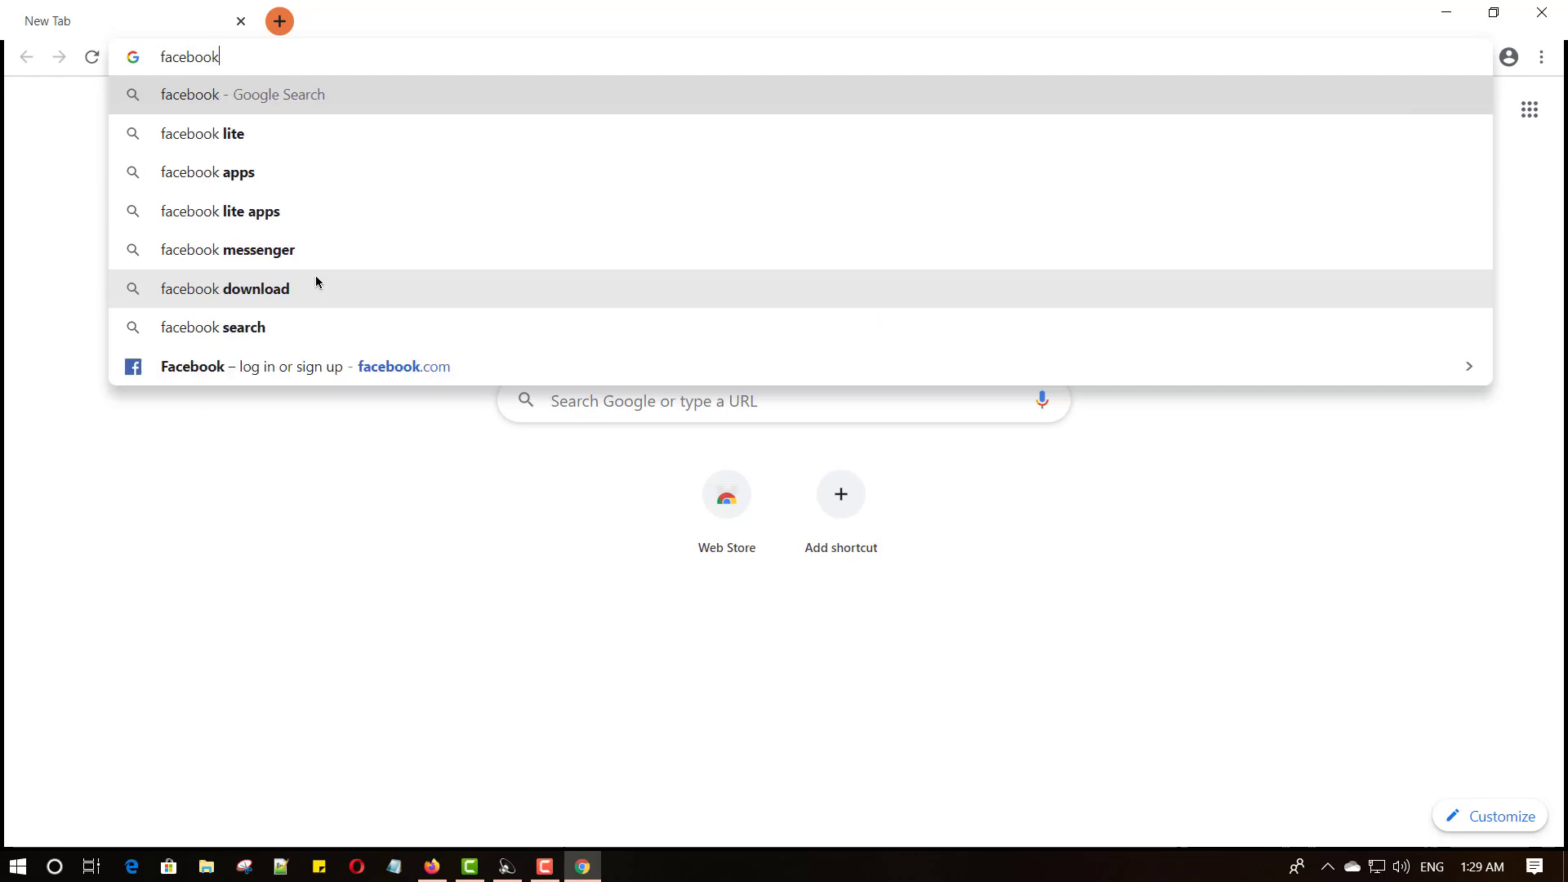
pyautogui.write('.com')
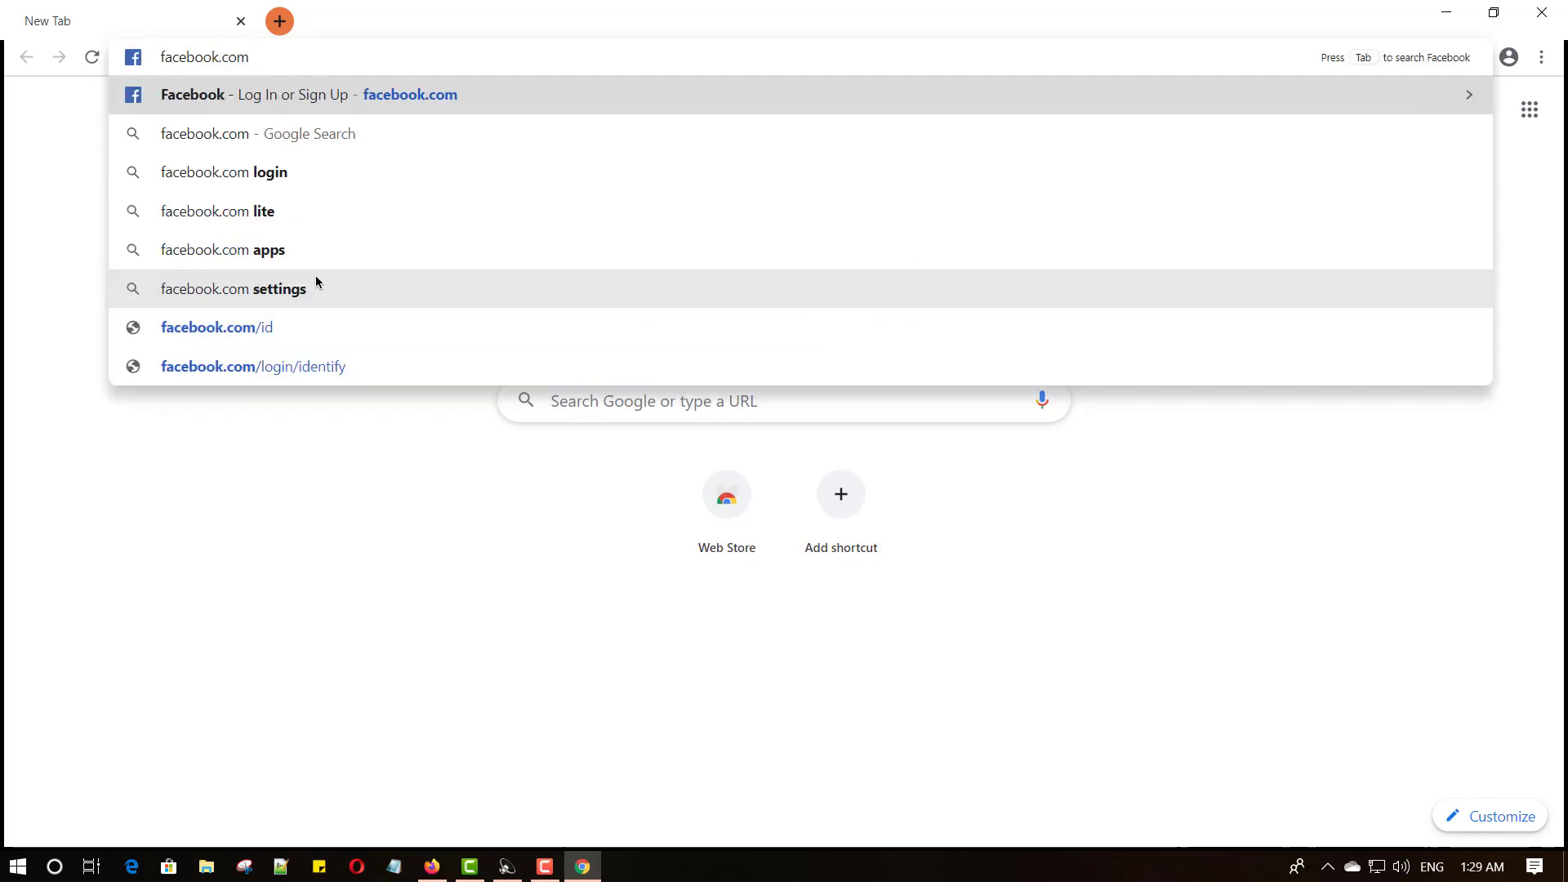
pyautogui.press('Return')
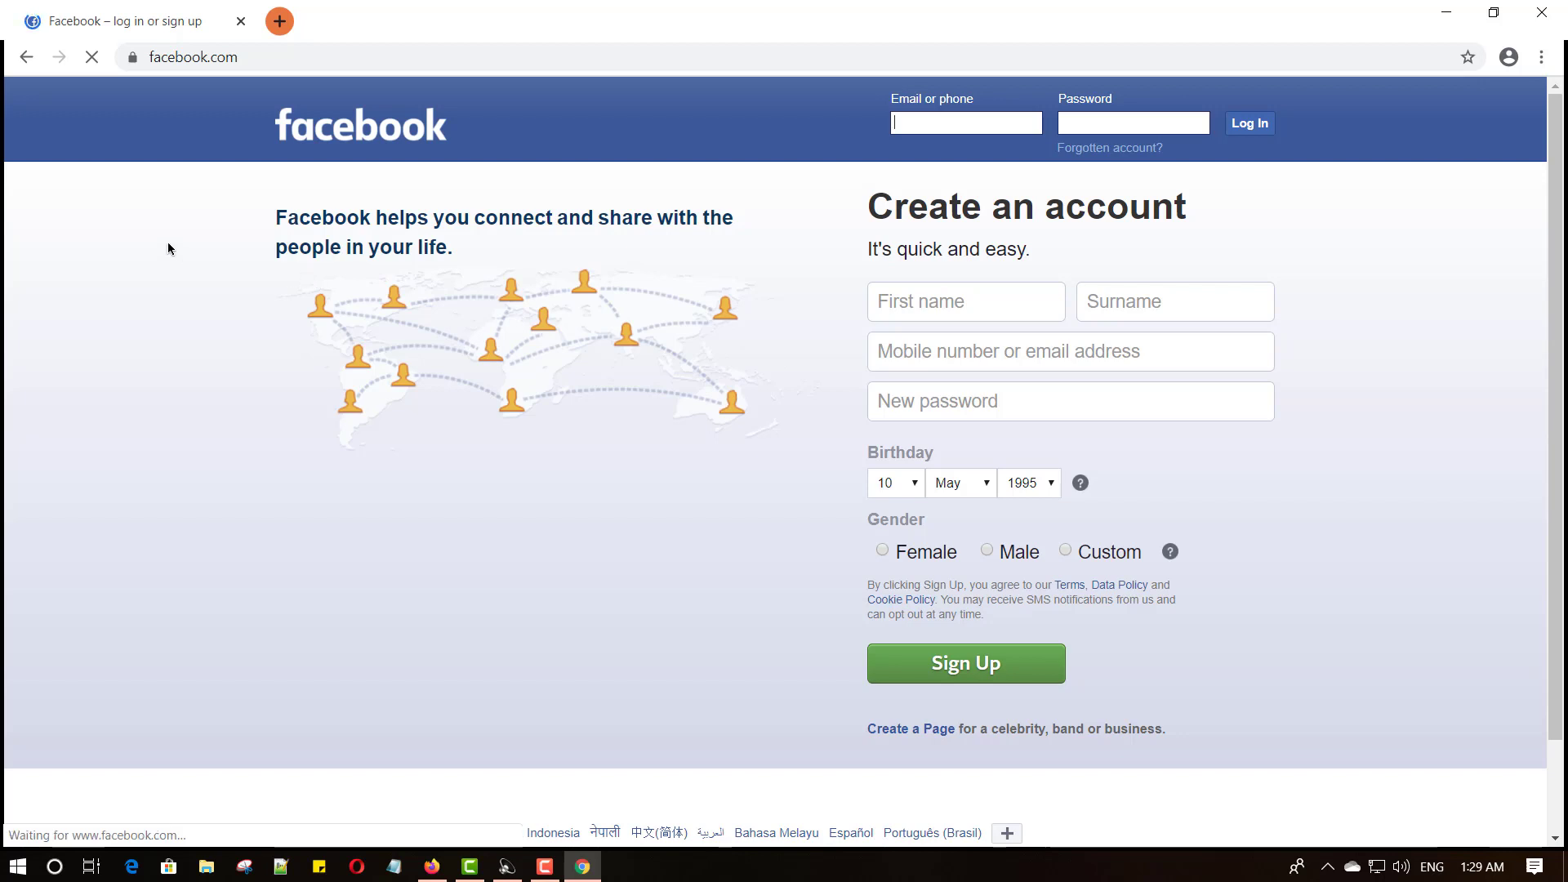
# Step: Open amazon.com in a second tab
pyautogui.hotkey('ctrl', 't')
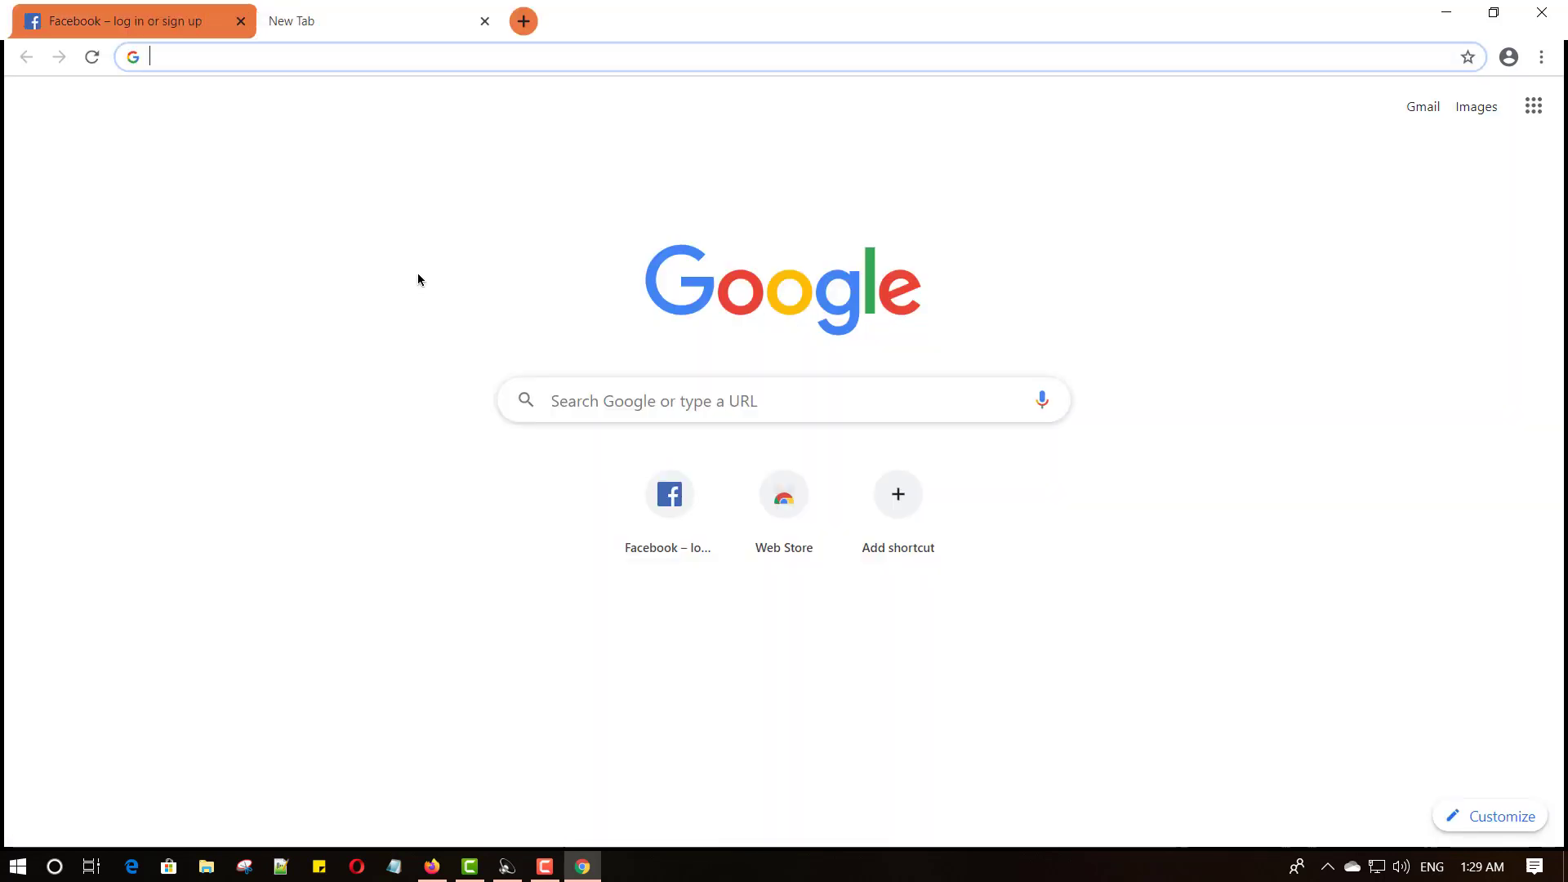
pyautogui.write('amazo')
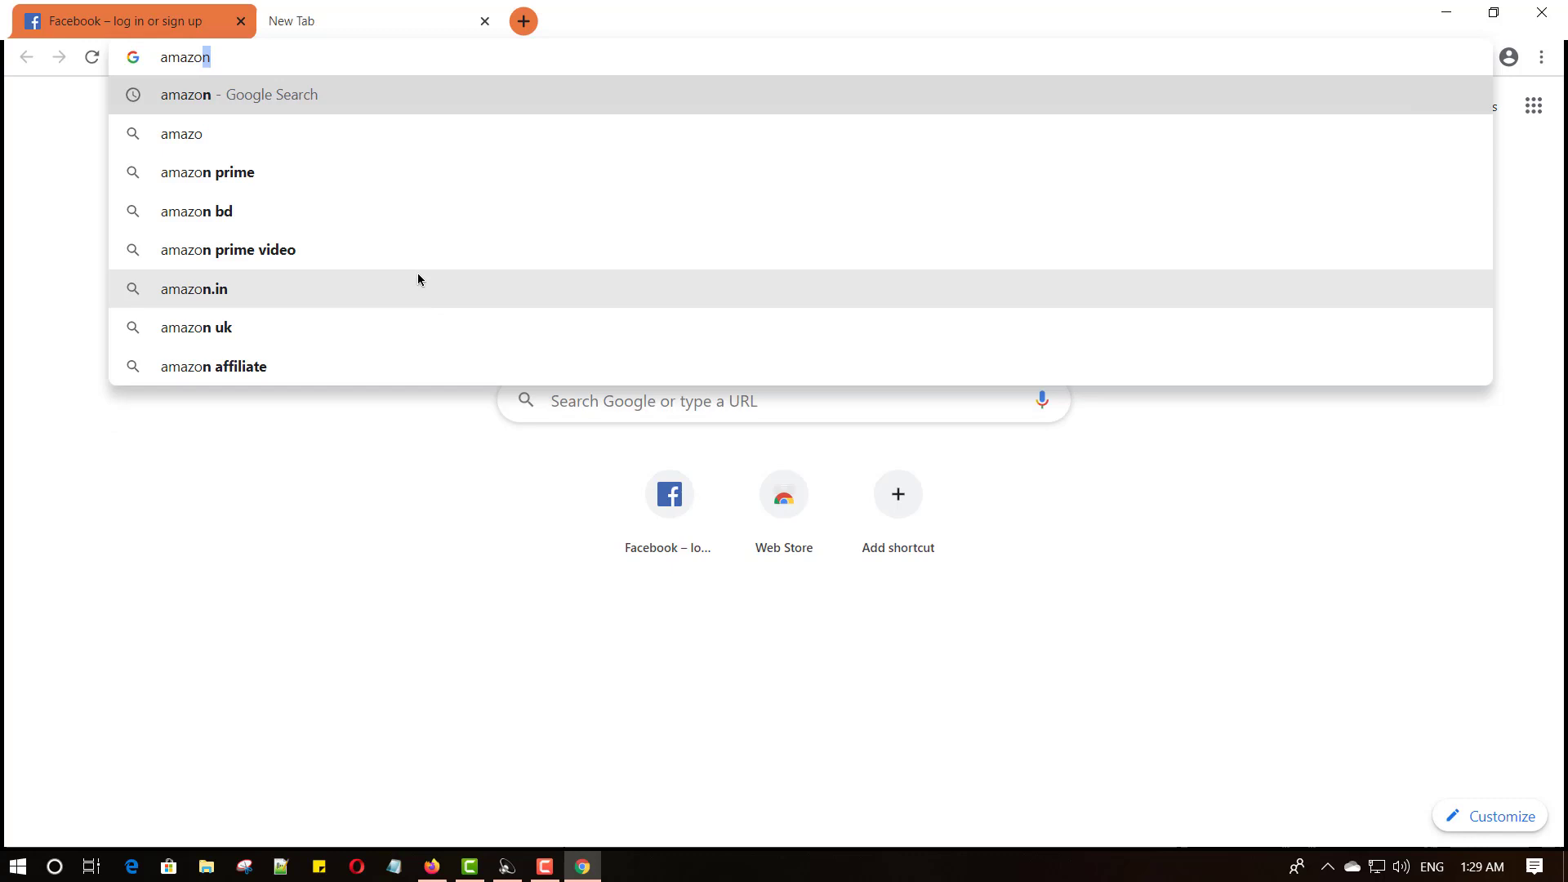
pyautogui.write('m')
pyautogui.press('BackSpace')
pyautogui.write('n.com')
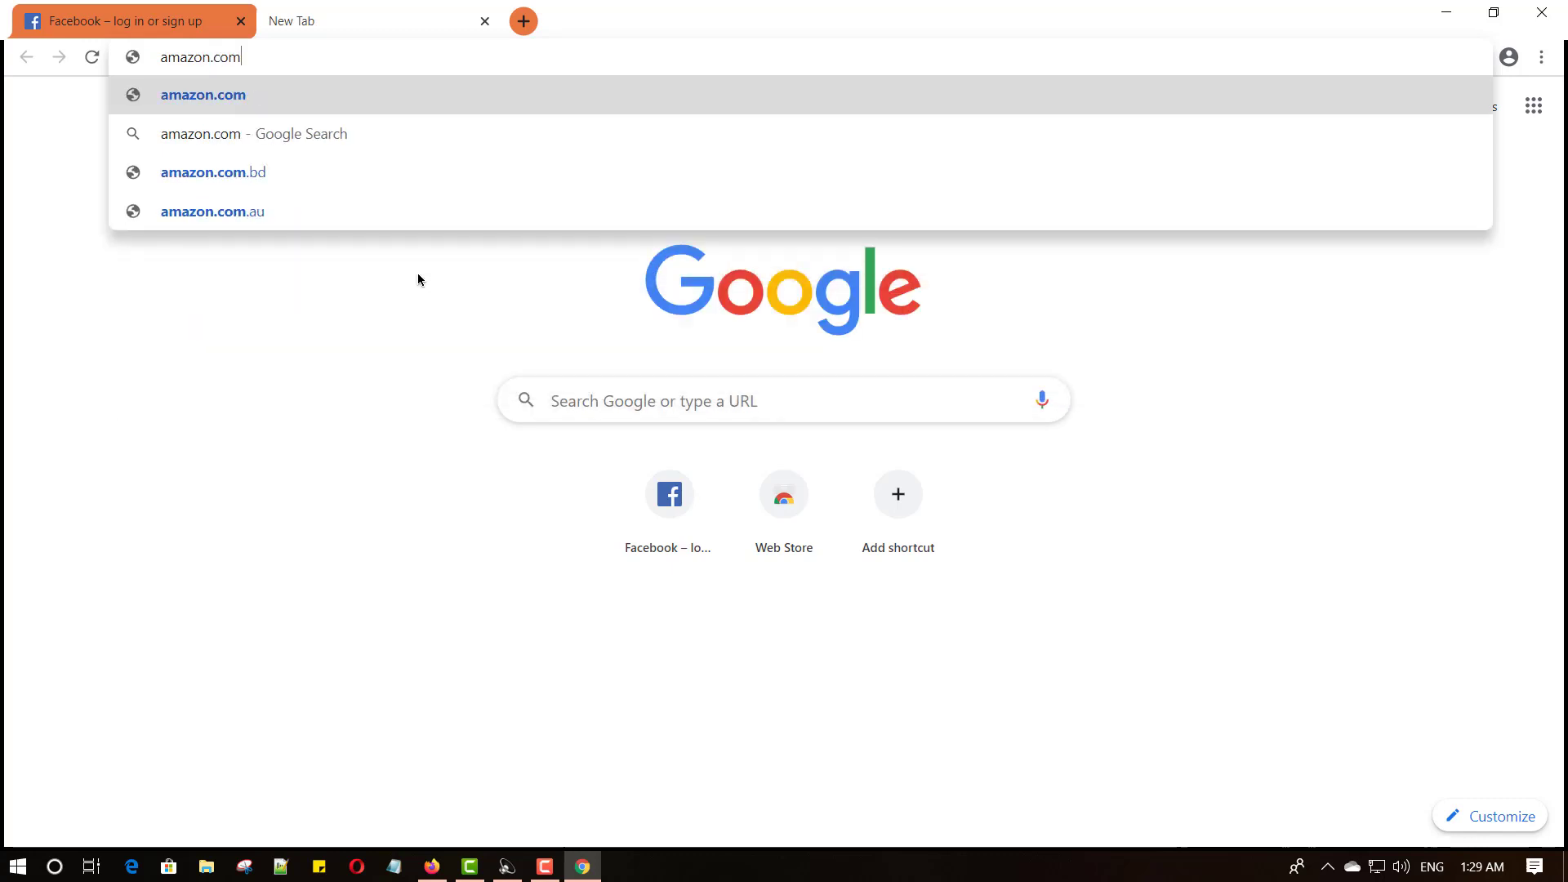
pyautogui.press('Return')
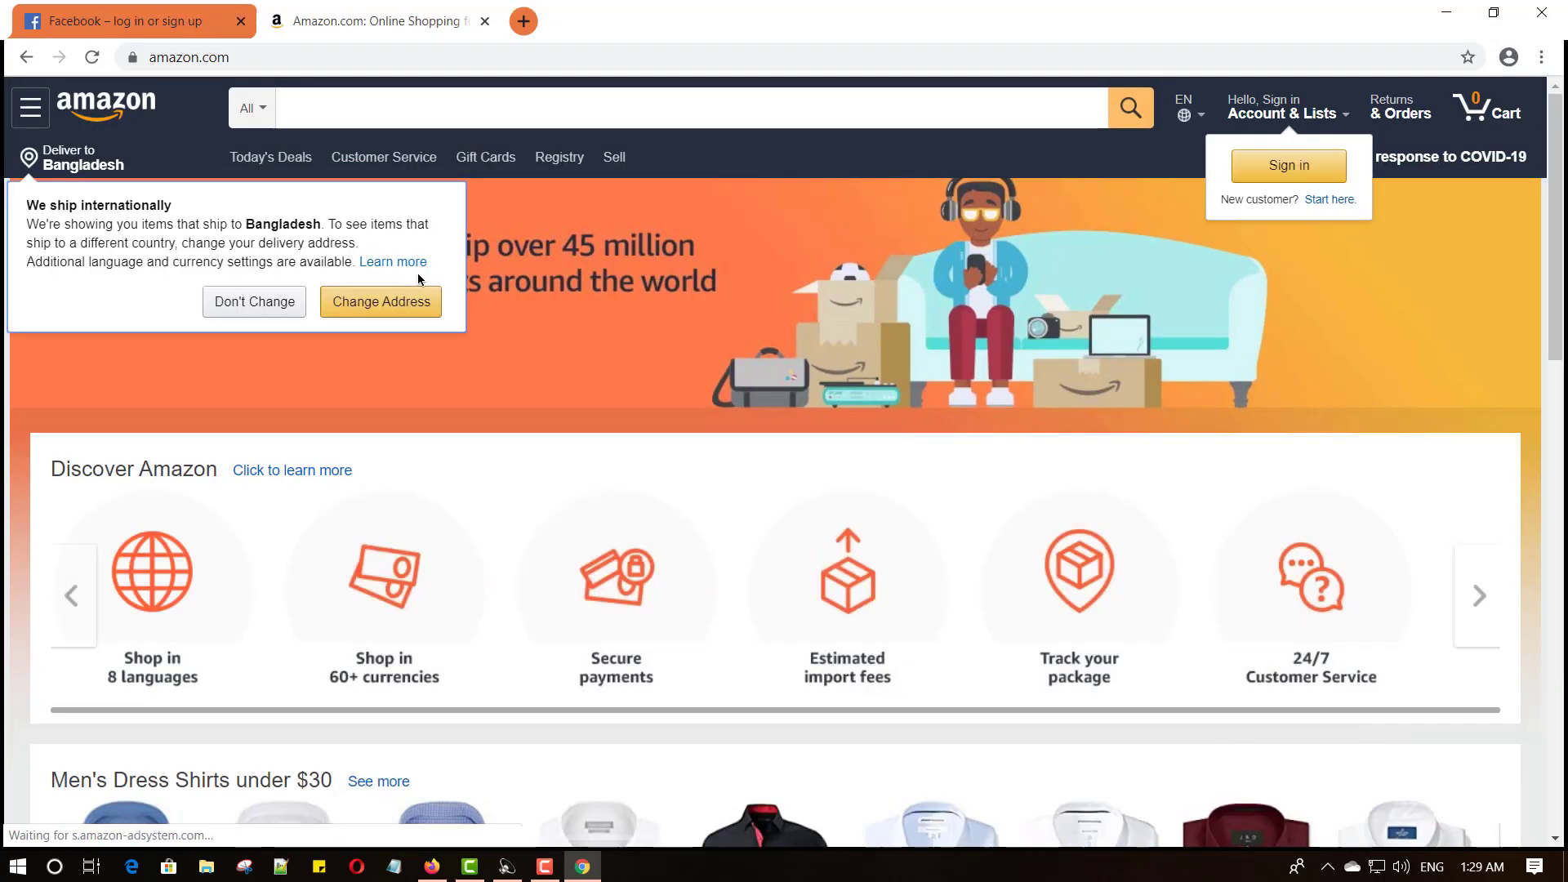
# Step: In a new tab, search 'ali' and open the AliExpress website result
pyautogui.click(522, 22)
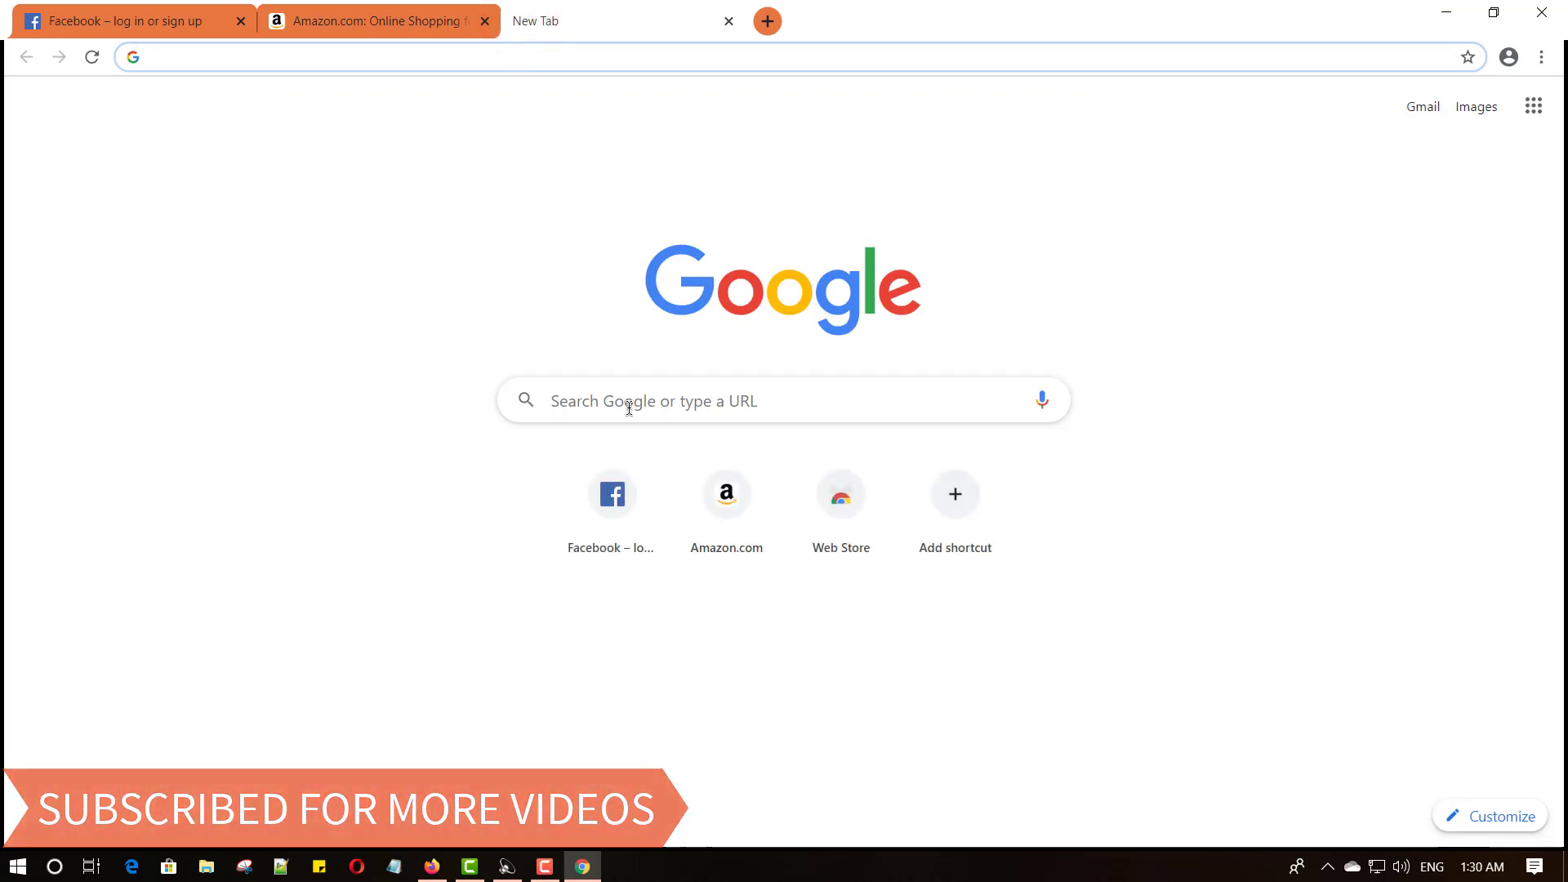
pyautogui.write('ali')
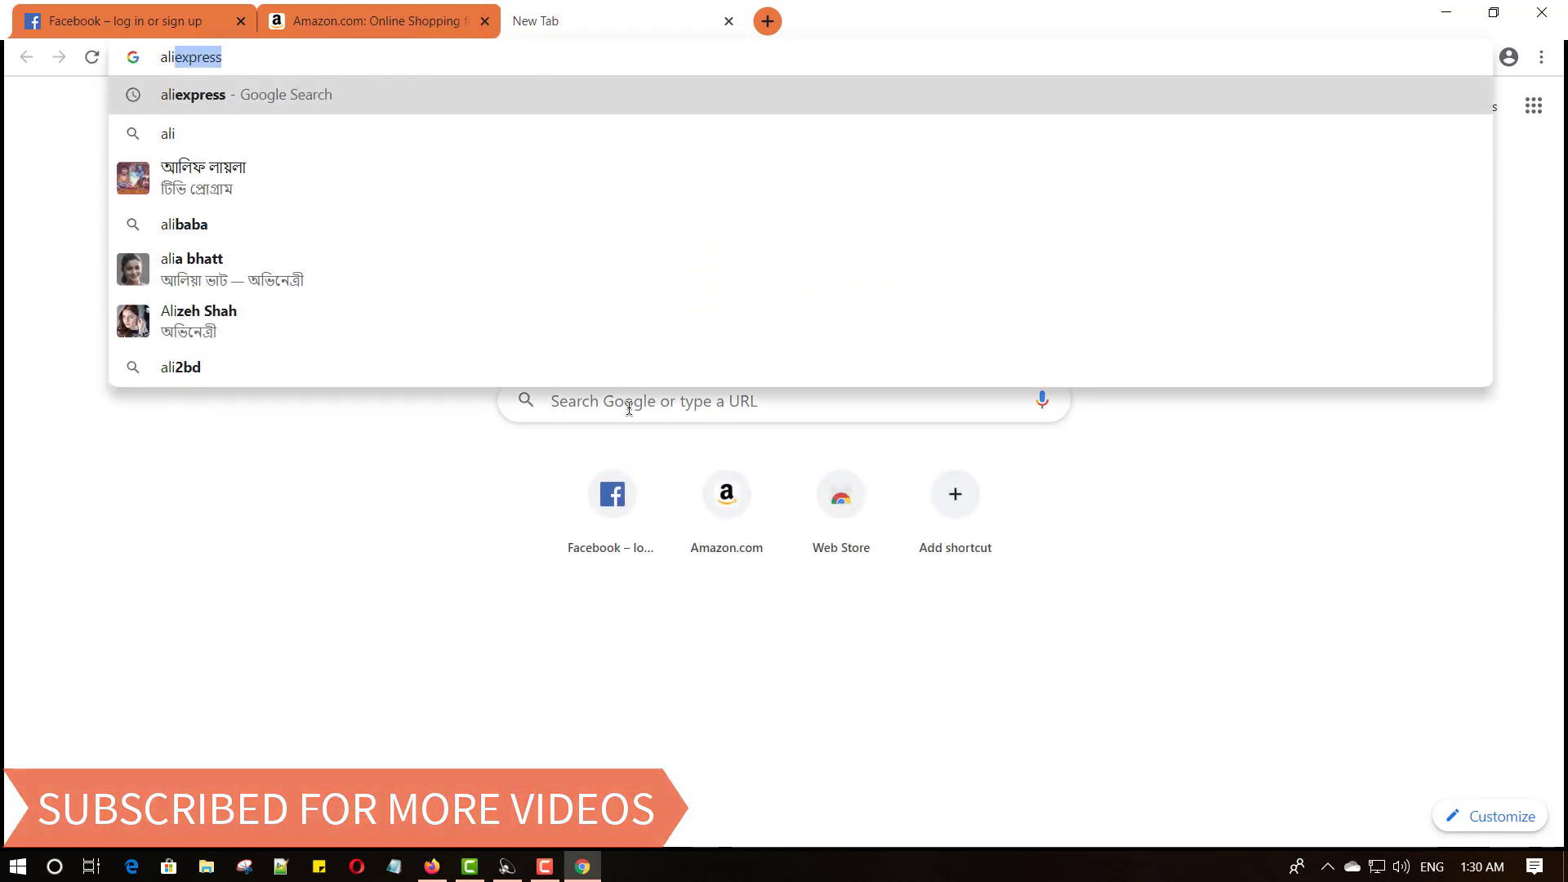
pyautogui.press('Return')
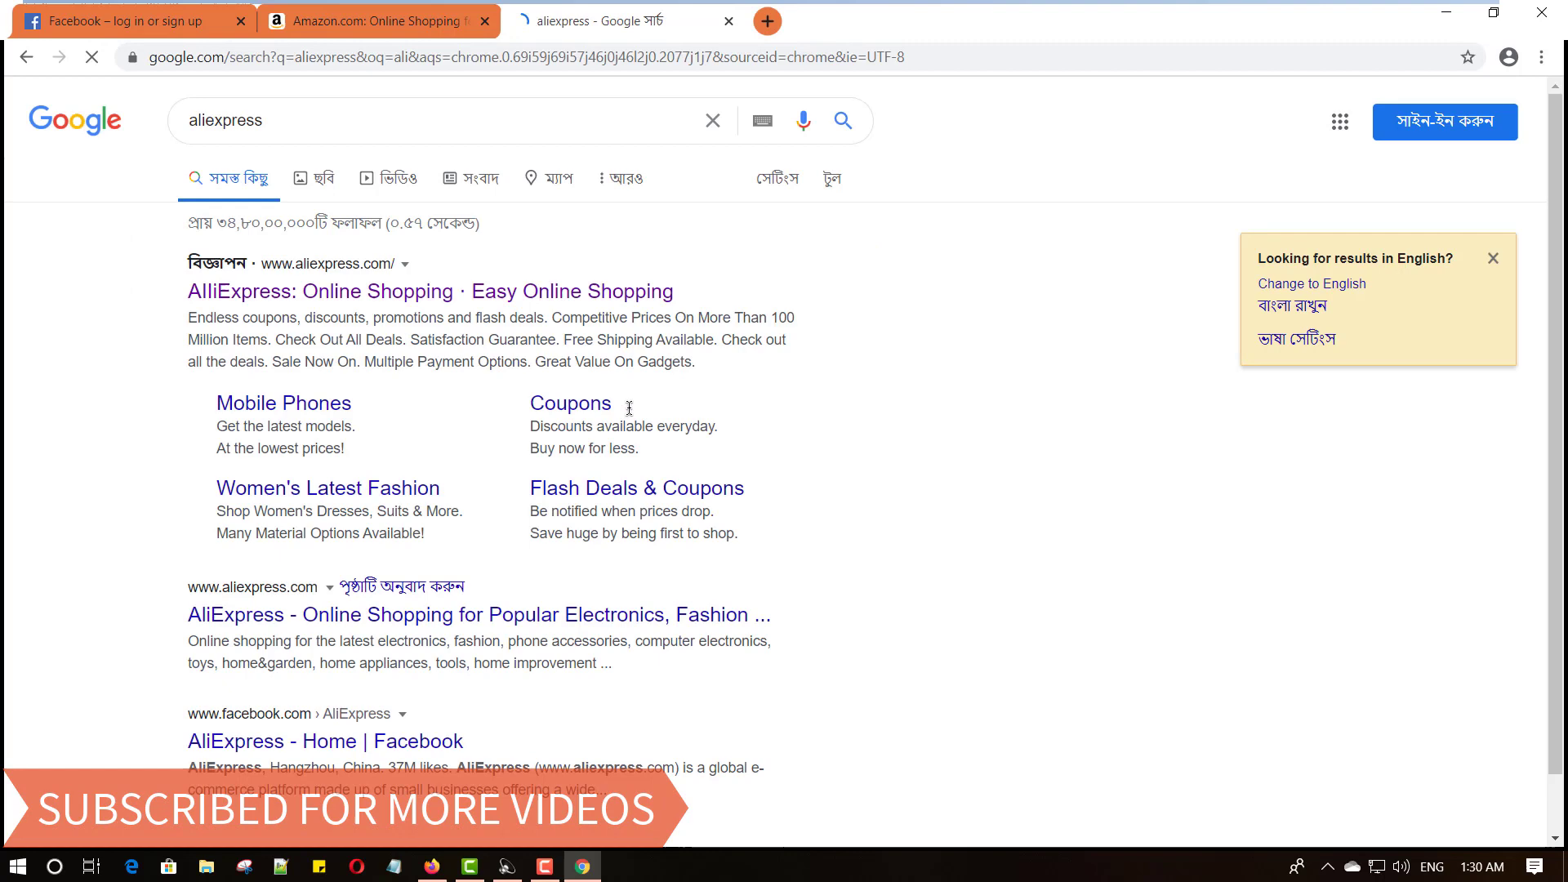
pyautogui.scroll(-4, 520, 437)
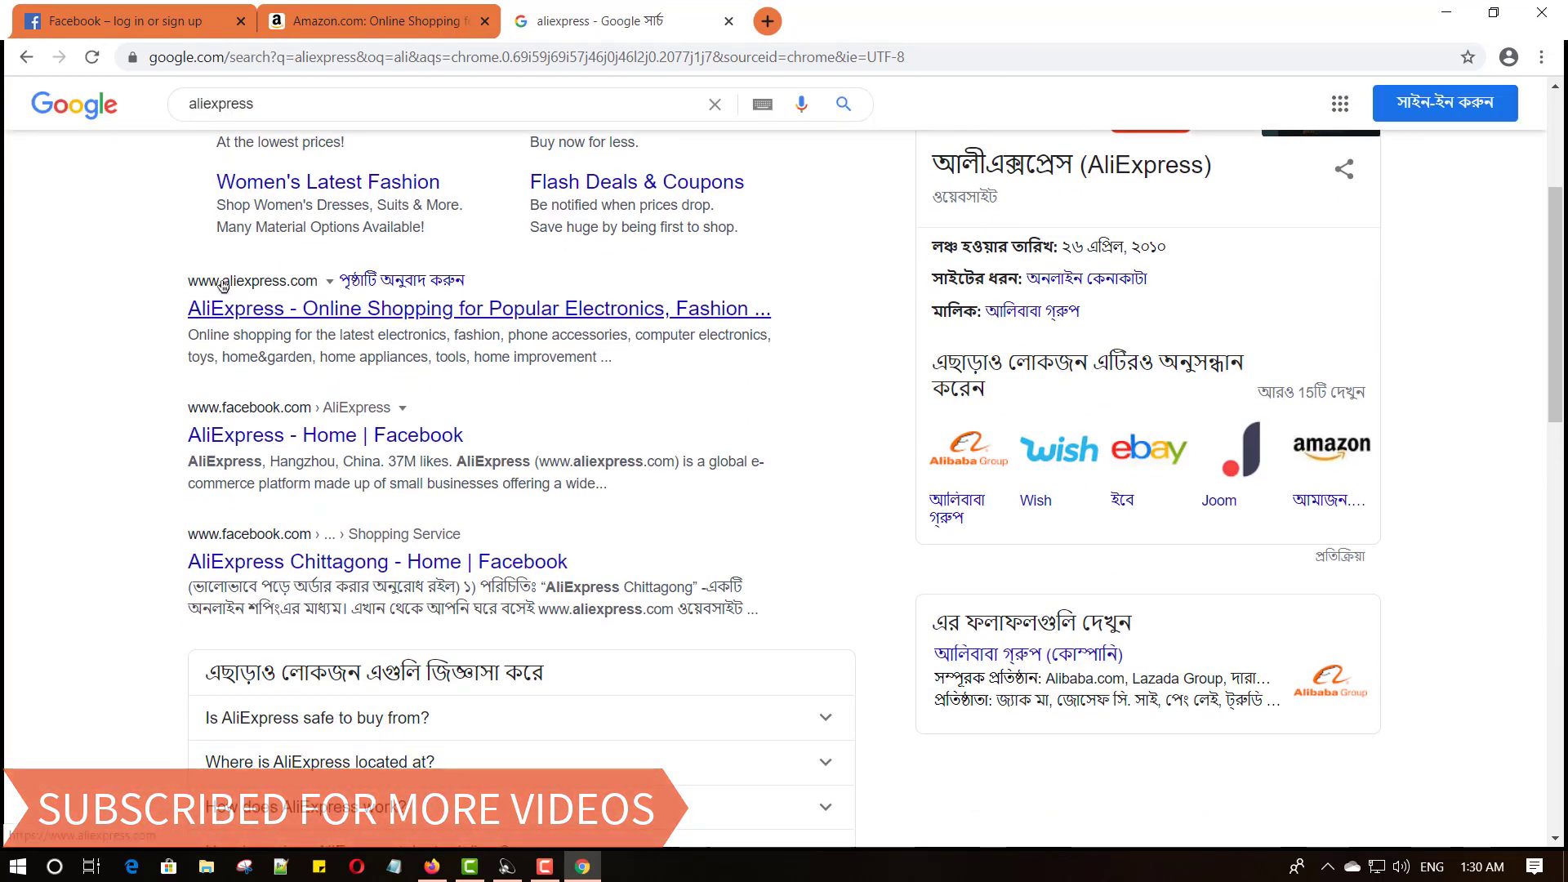
pyautogui.click(294, 315)
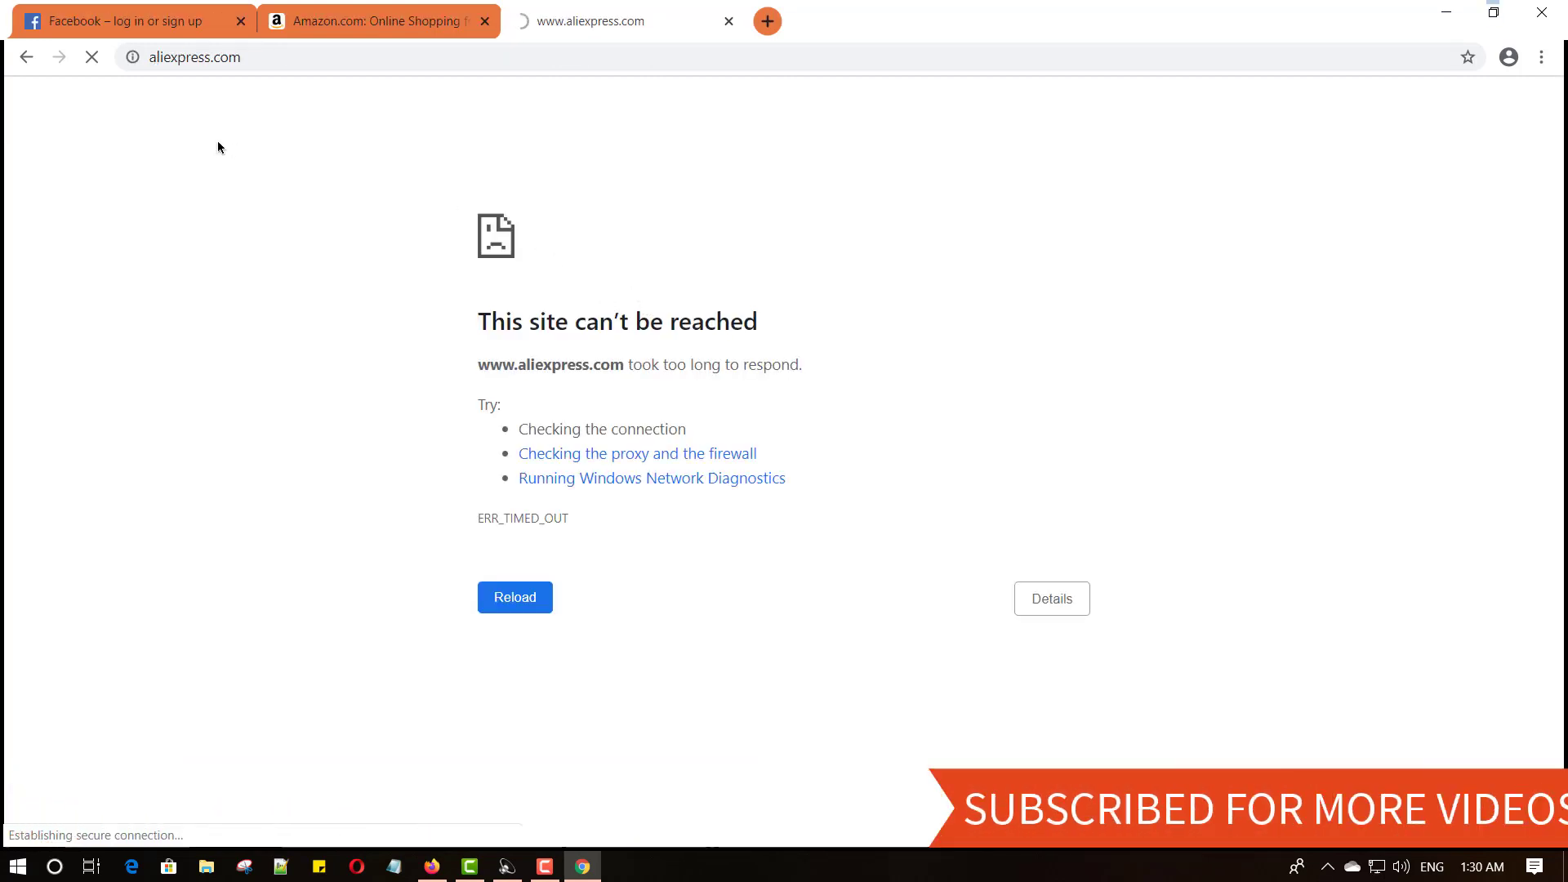
# Step: Highlight the ERR_TIMED_OUT error message text, then clear the selection
pyautogui.click(275, 128)
pyautogui.moveTo(343, 169); pyautogui.dragTo(918, 583)
pyautogui.click(1011, 267)
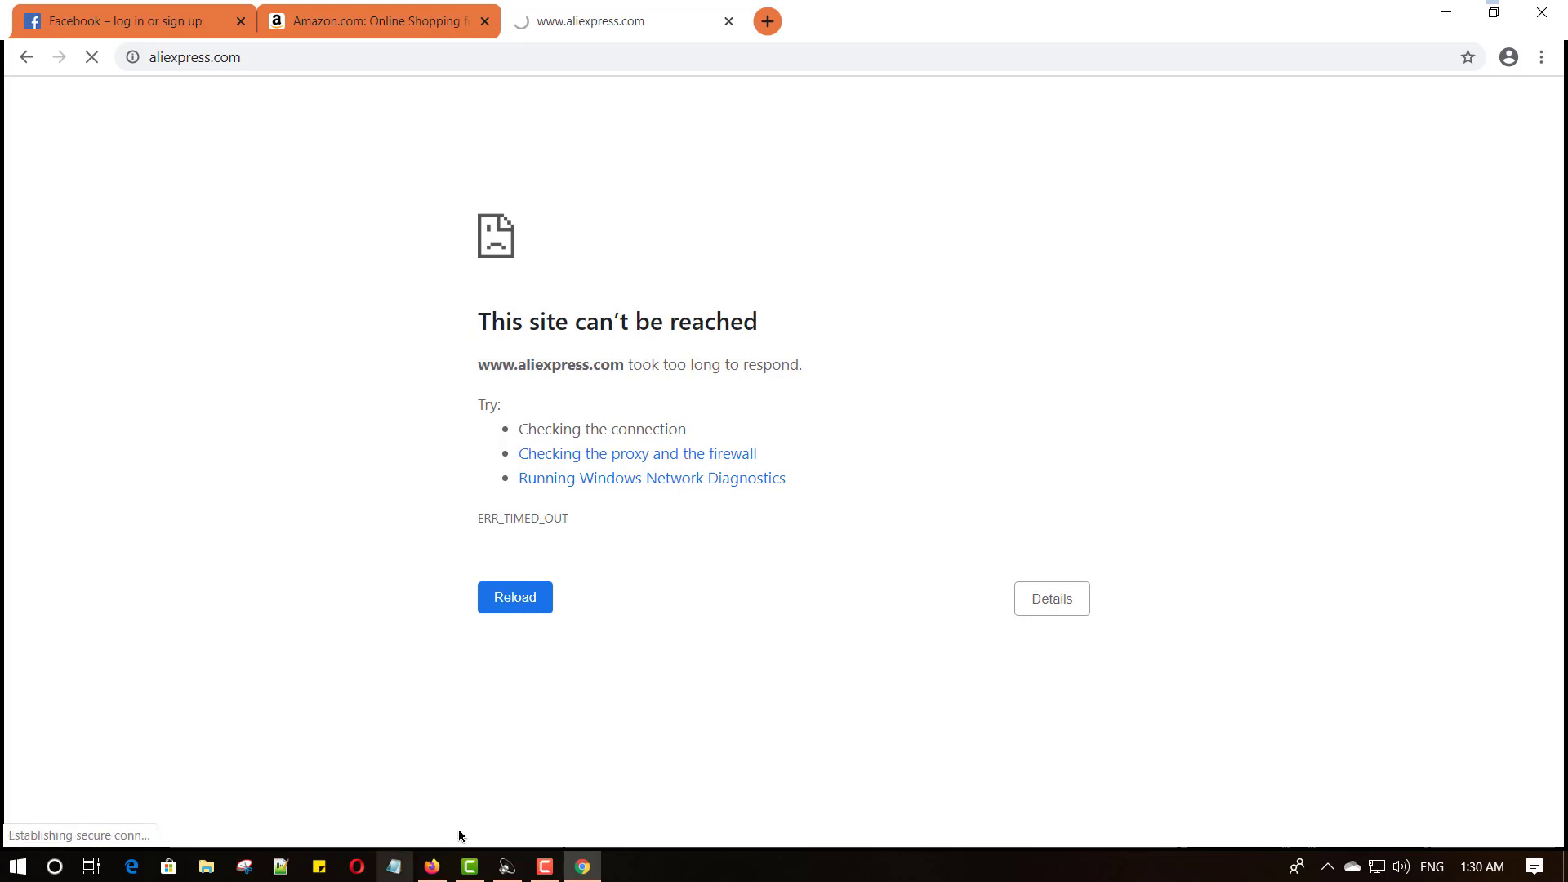
# Step: In a new Firefox tab, enter 'ali' to load aliexpress.com
pyautogui.click(432, 866)
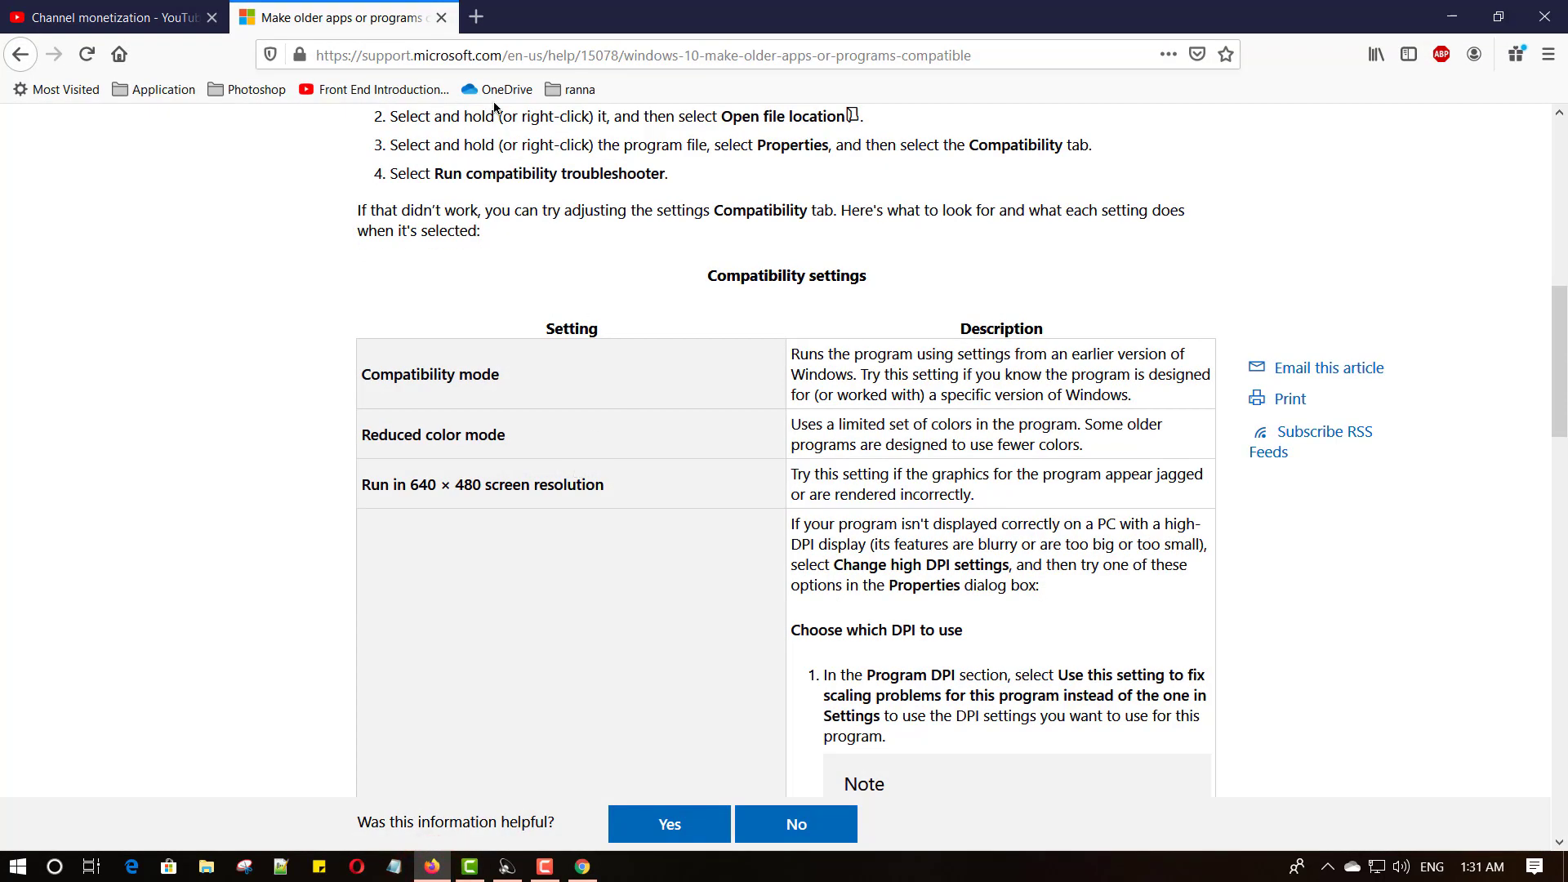
pyautogui.click(477, 16)
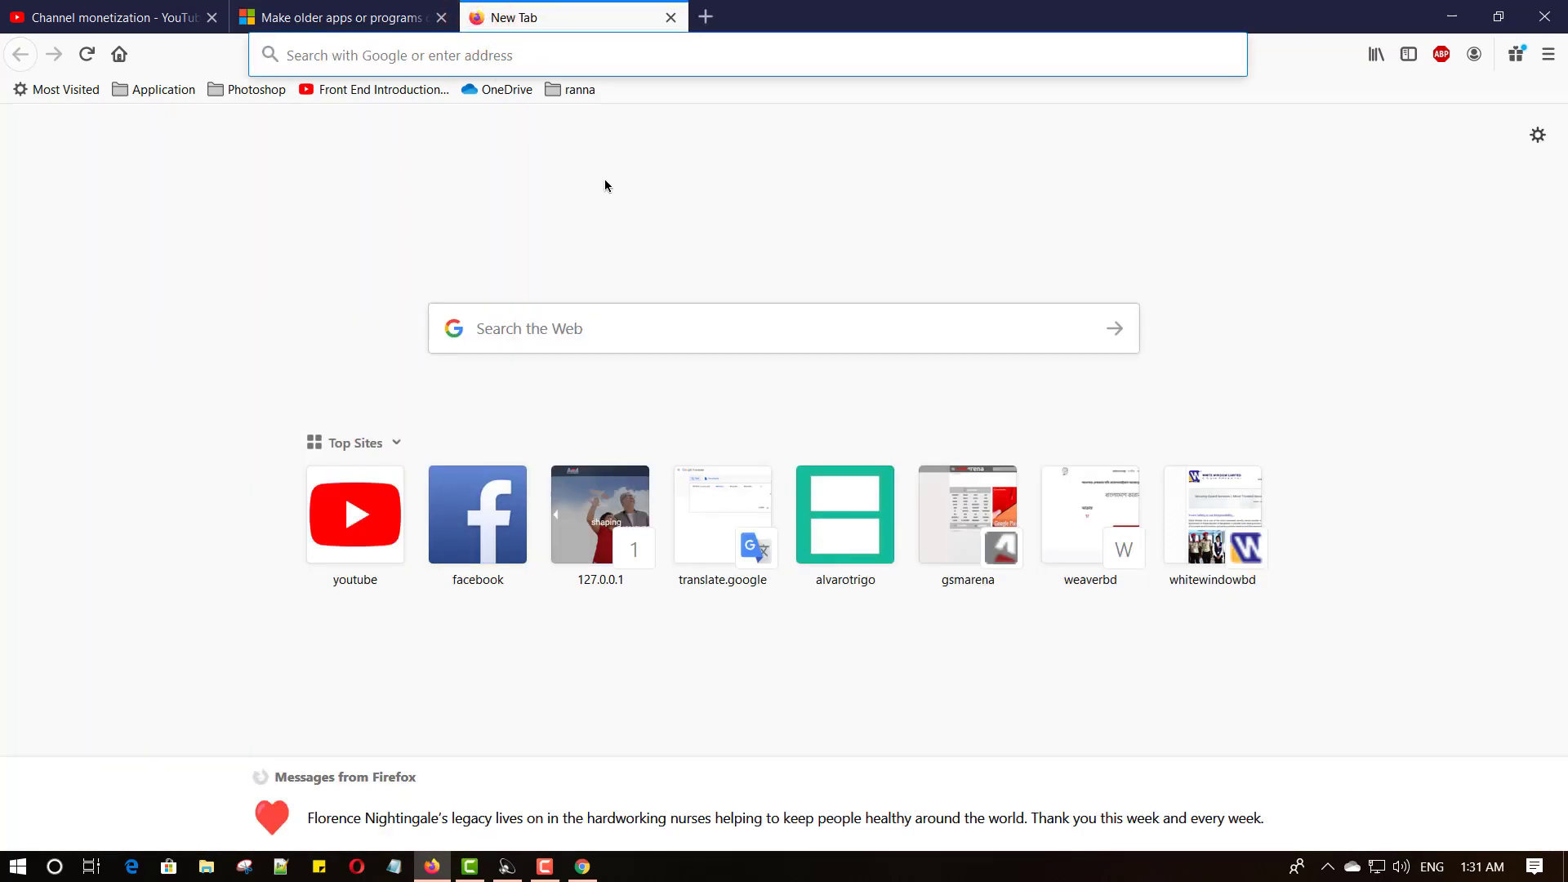
pyautogui.write('aliexpress.com')
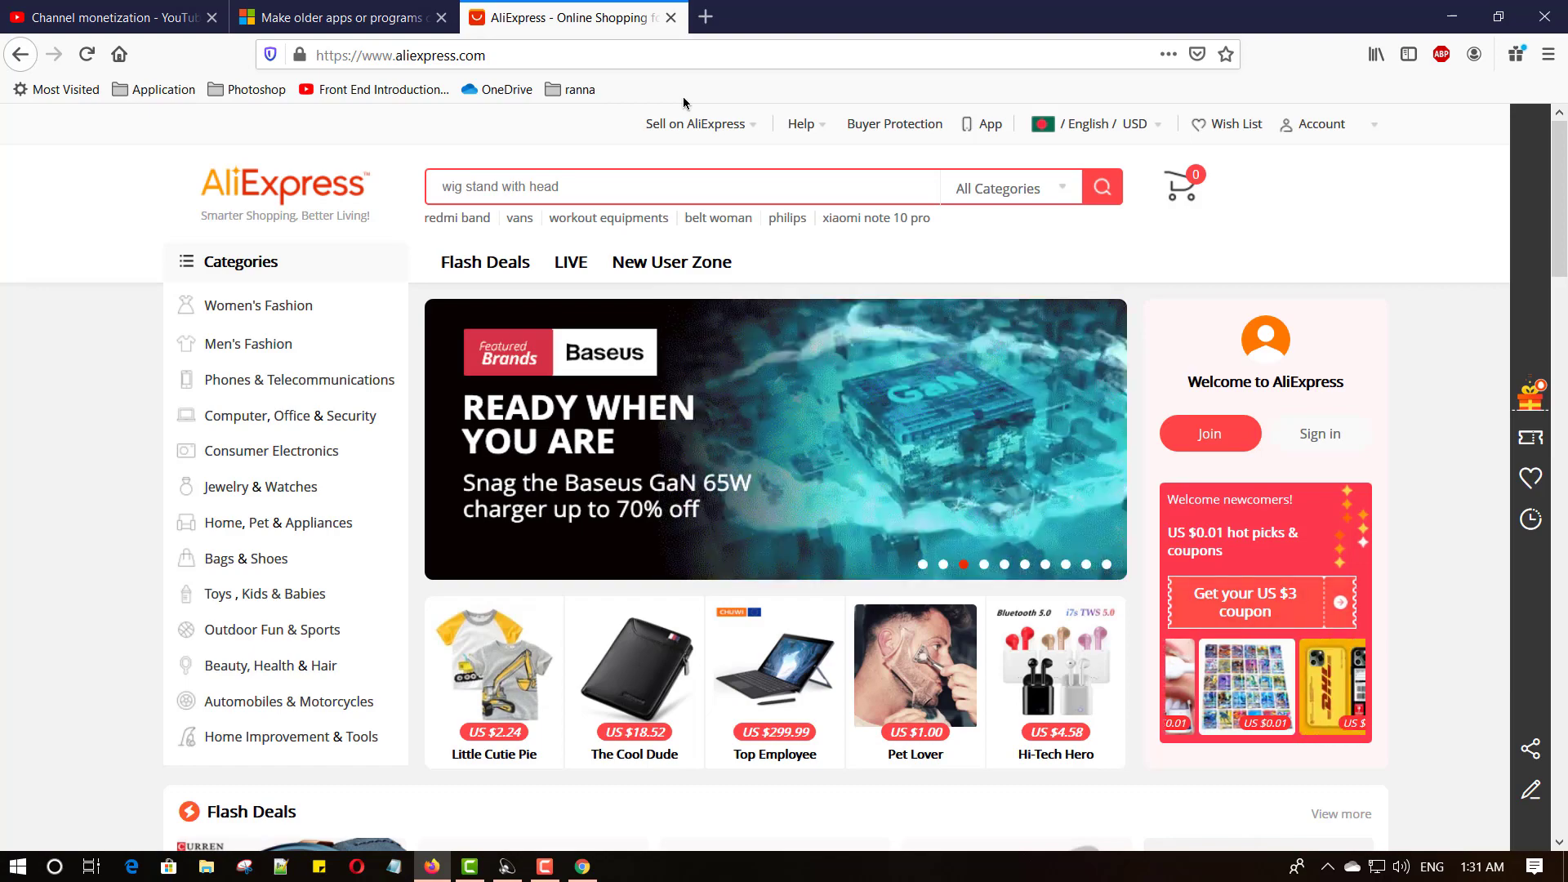
pyautogui.moveTo(686, 124)
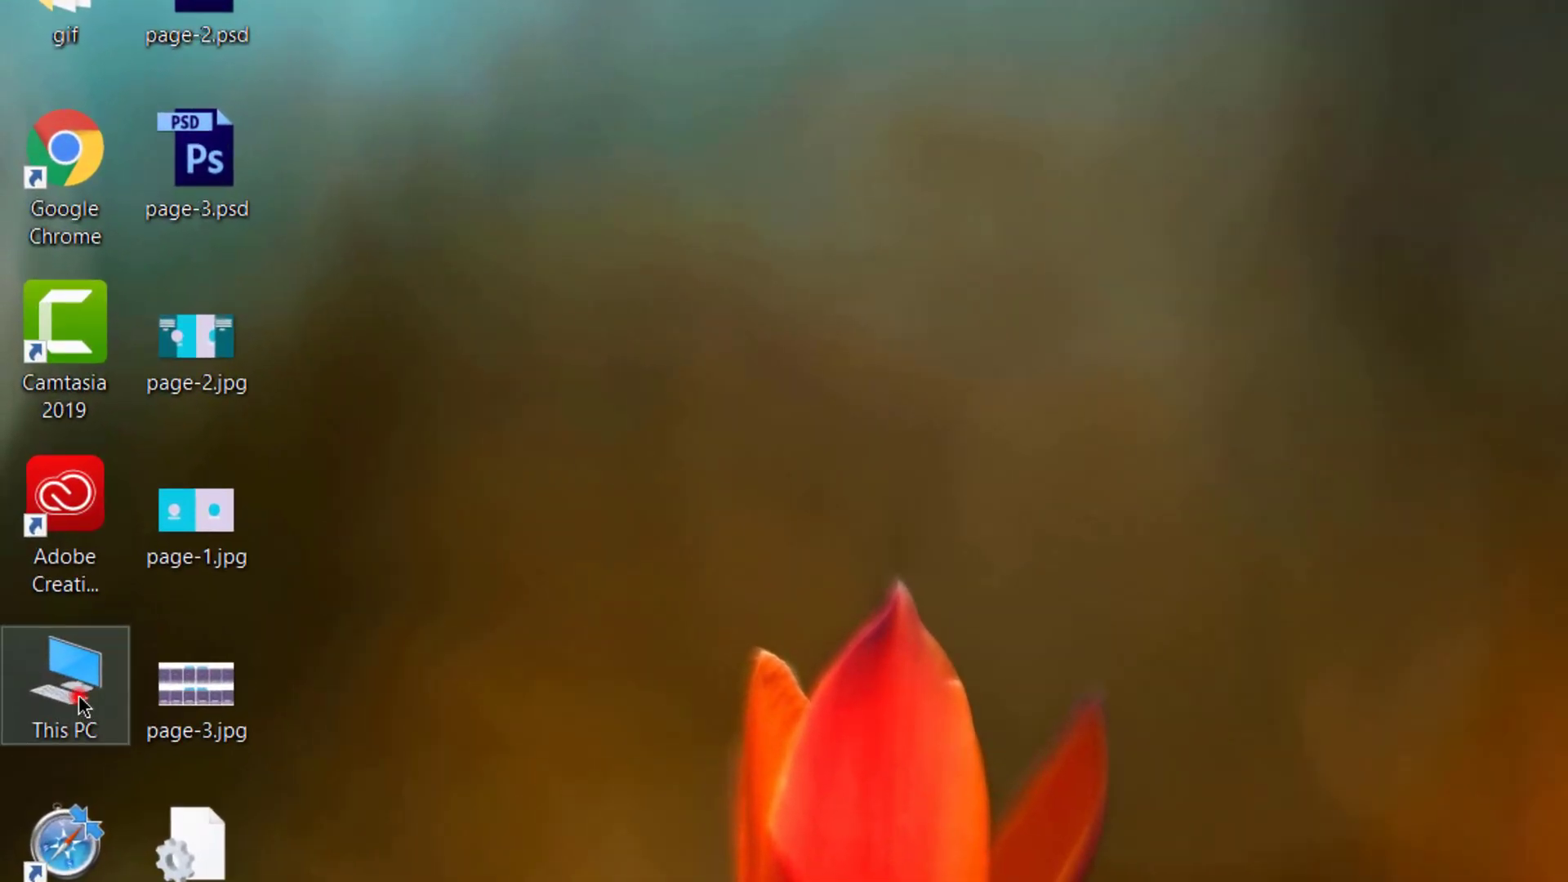
# Step: Browse to C:\Program Files (x86)\Google\Chrome\Application in File Explorer
pyautogui.doubleClick(47, 456)
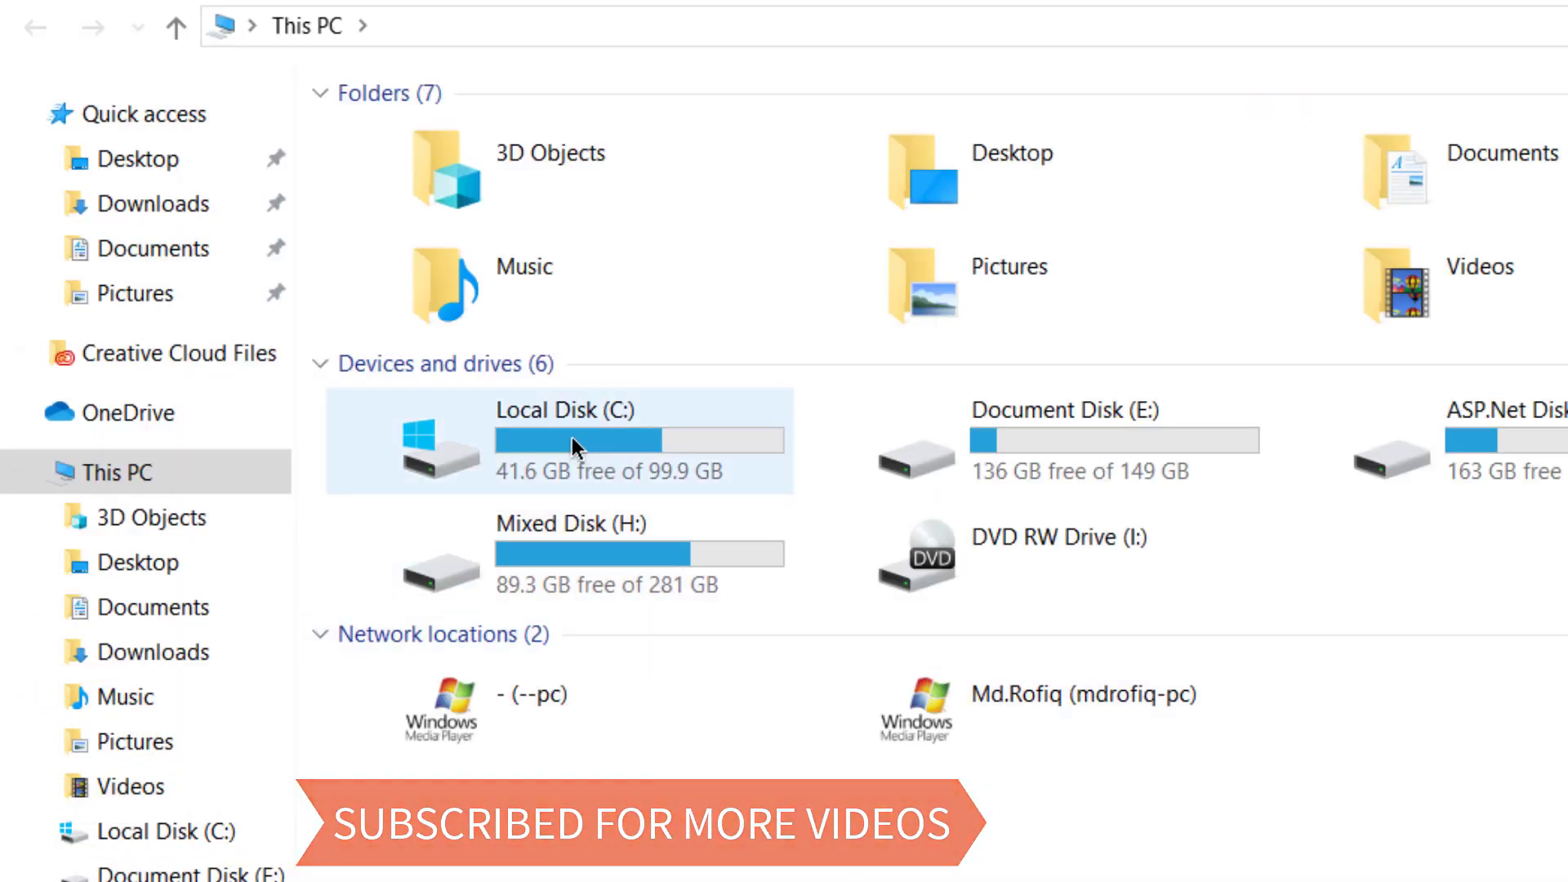
pyautogui.doubleClick(572, 438)
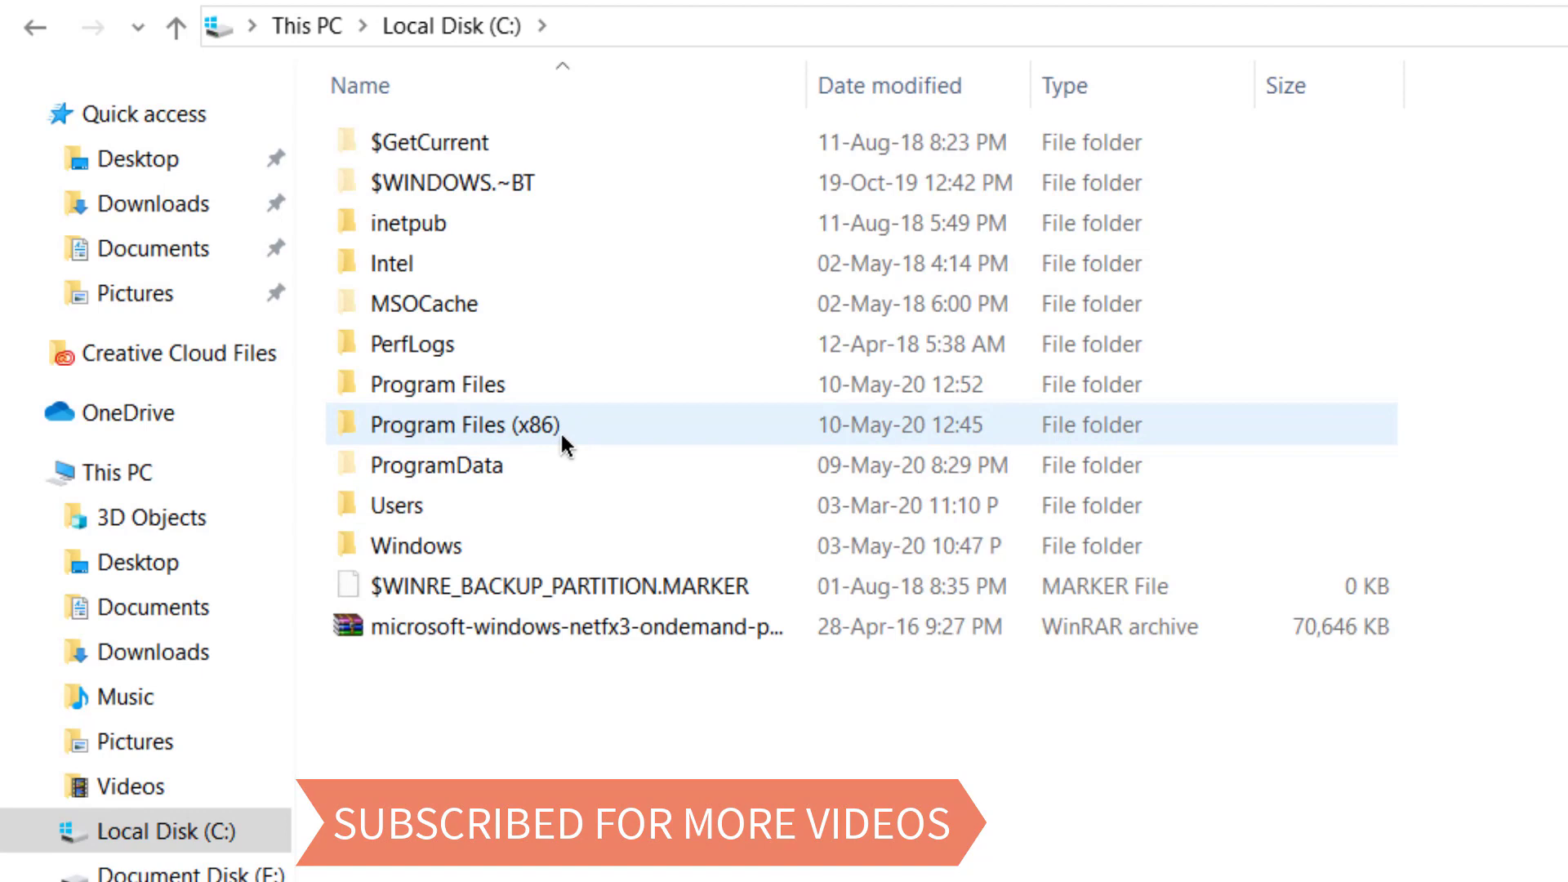
pyautogui.doubleClick(560, 431)
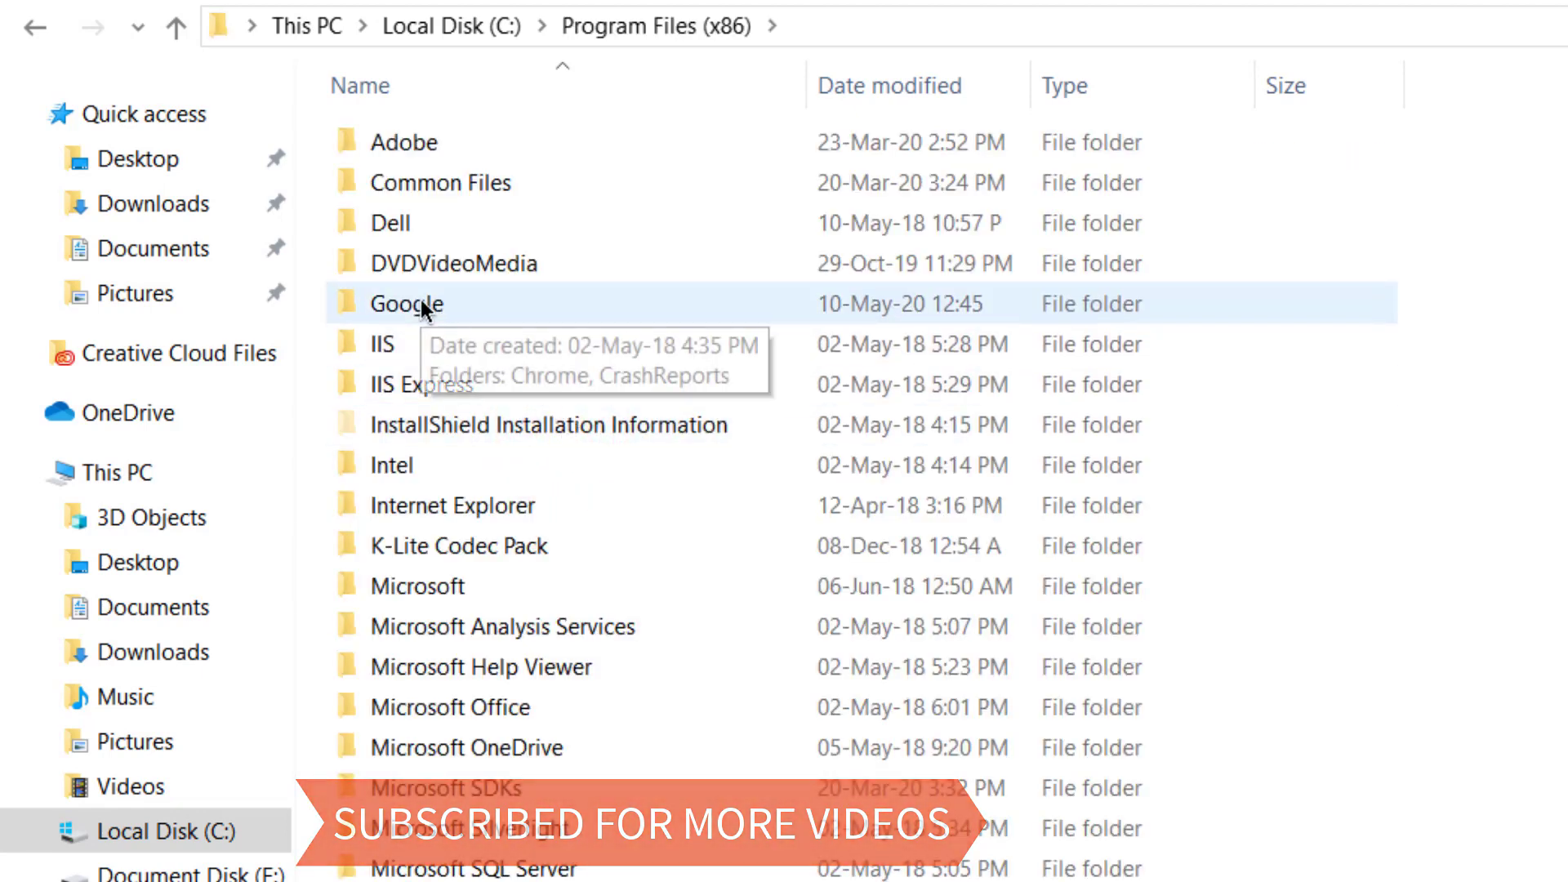
pyautogui.doubleClick(420, 302)
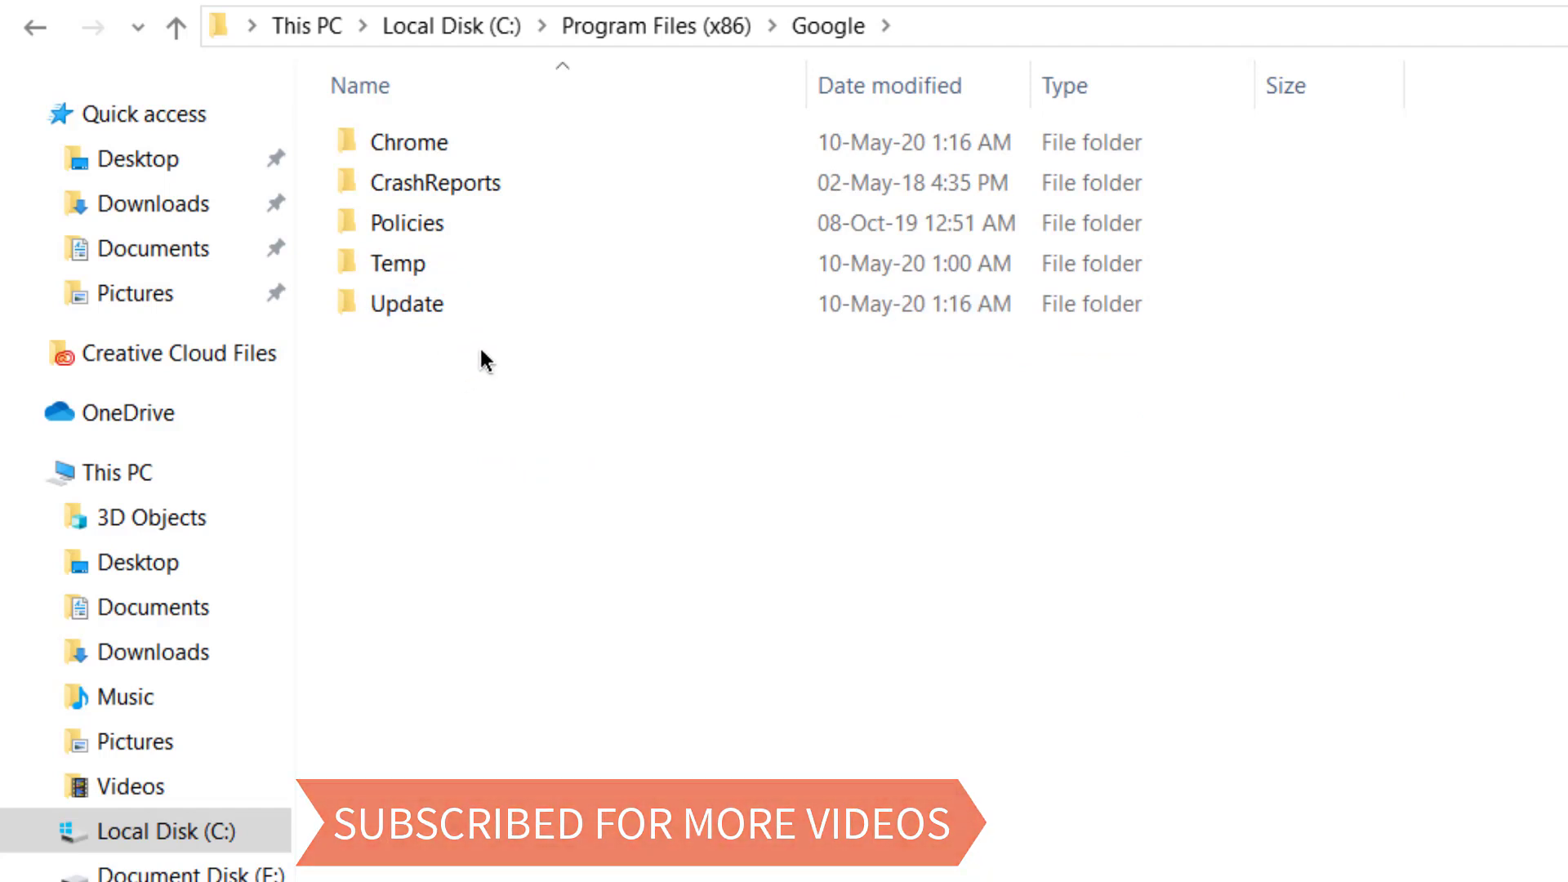
pyautogui.doubleClick(417, 144)
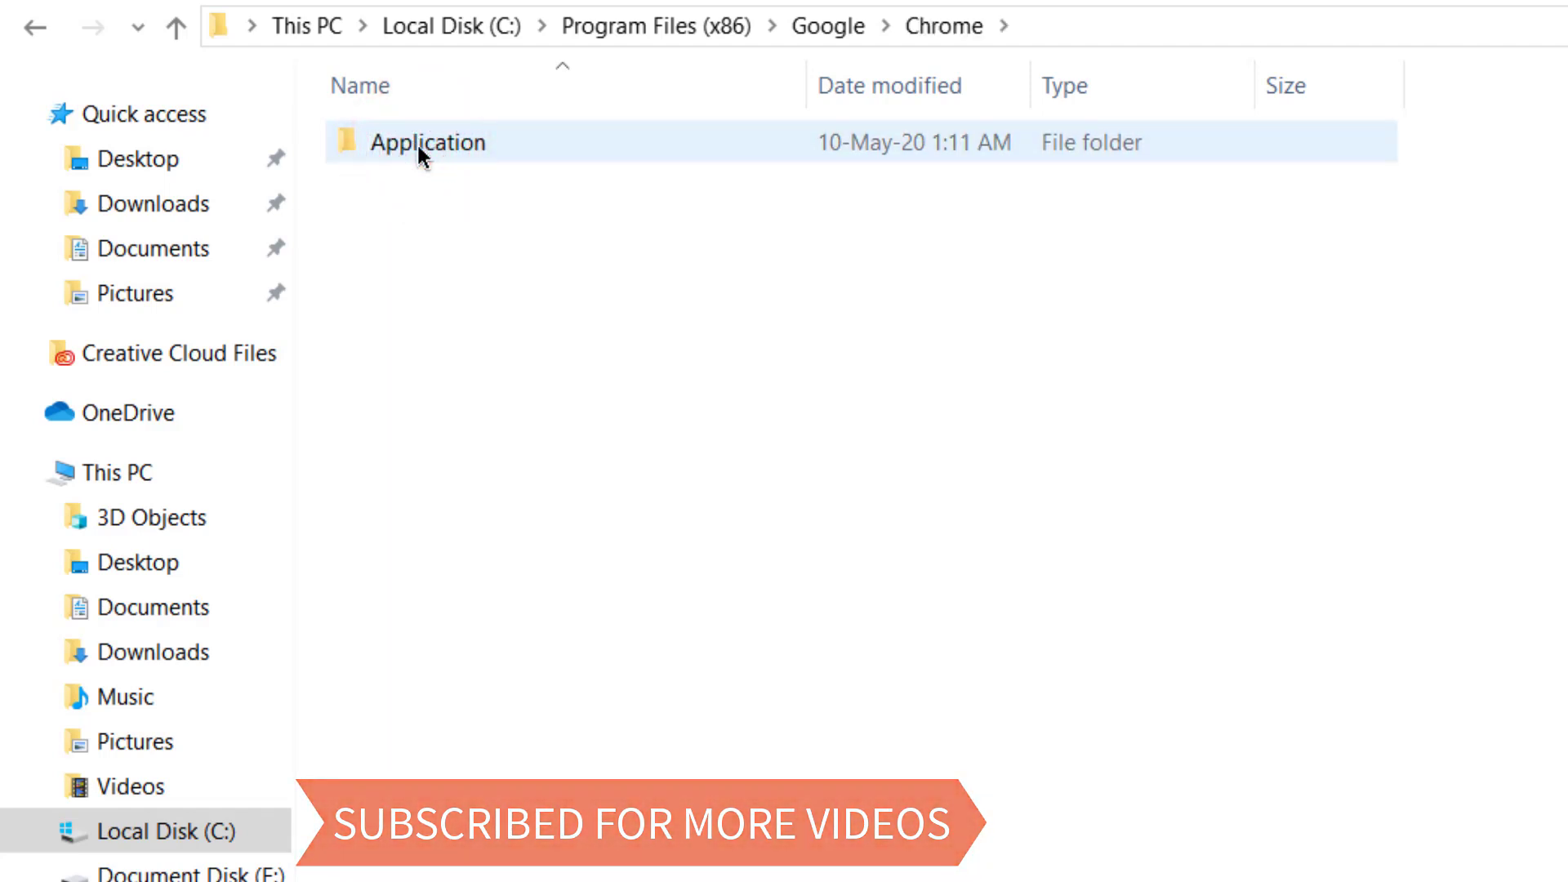
pyautogui.doubleClick(417, 143)
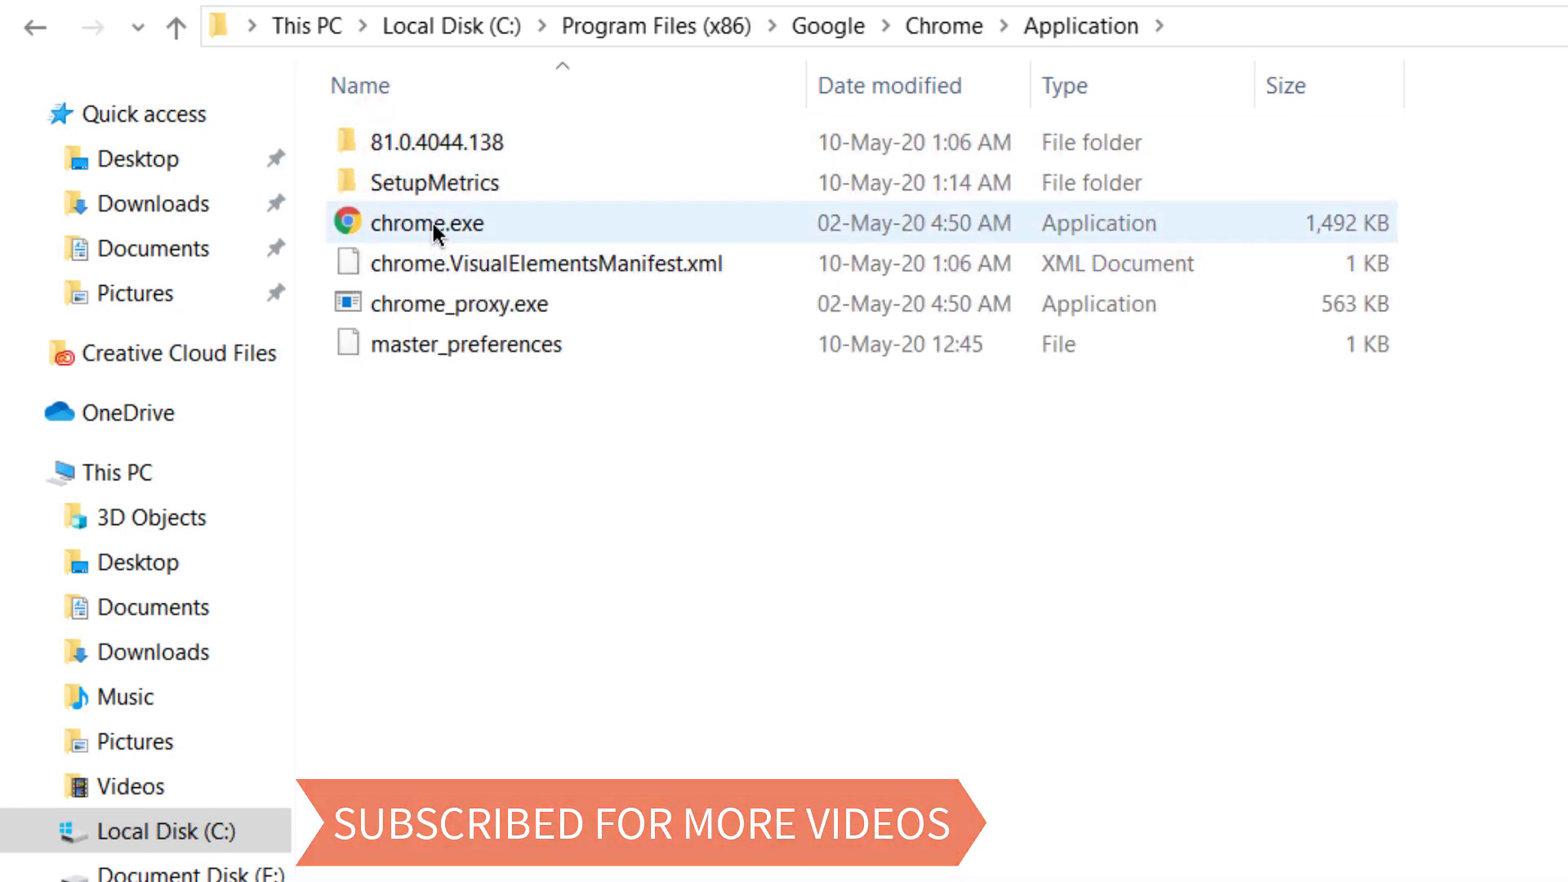
# Step: Show chrome.exe's Compatibility properties and open the manual compatibility settings help article
pyautogui.doubleClick(433, 223)
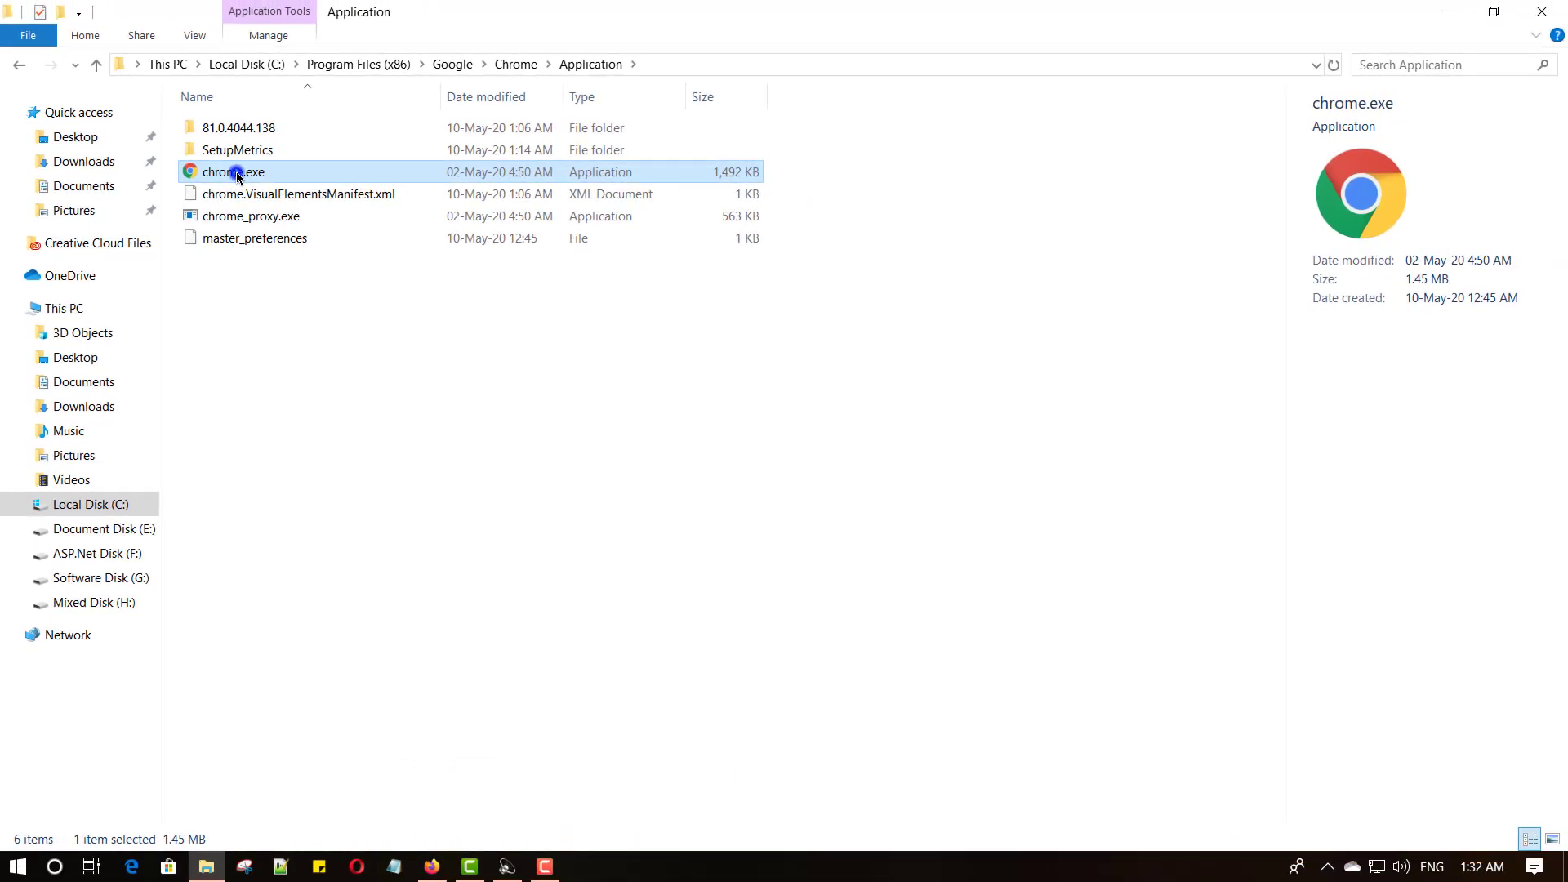
pyautogui.rightClick(237, 175)
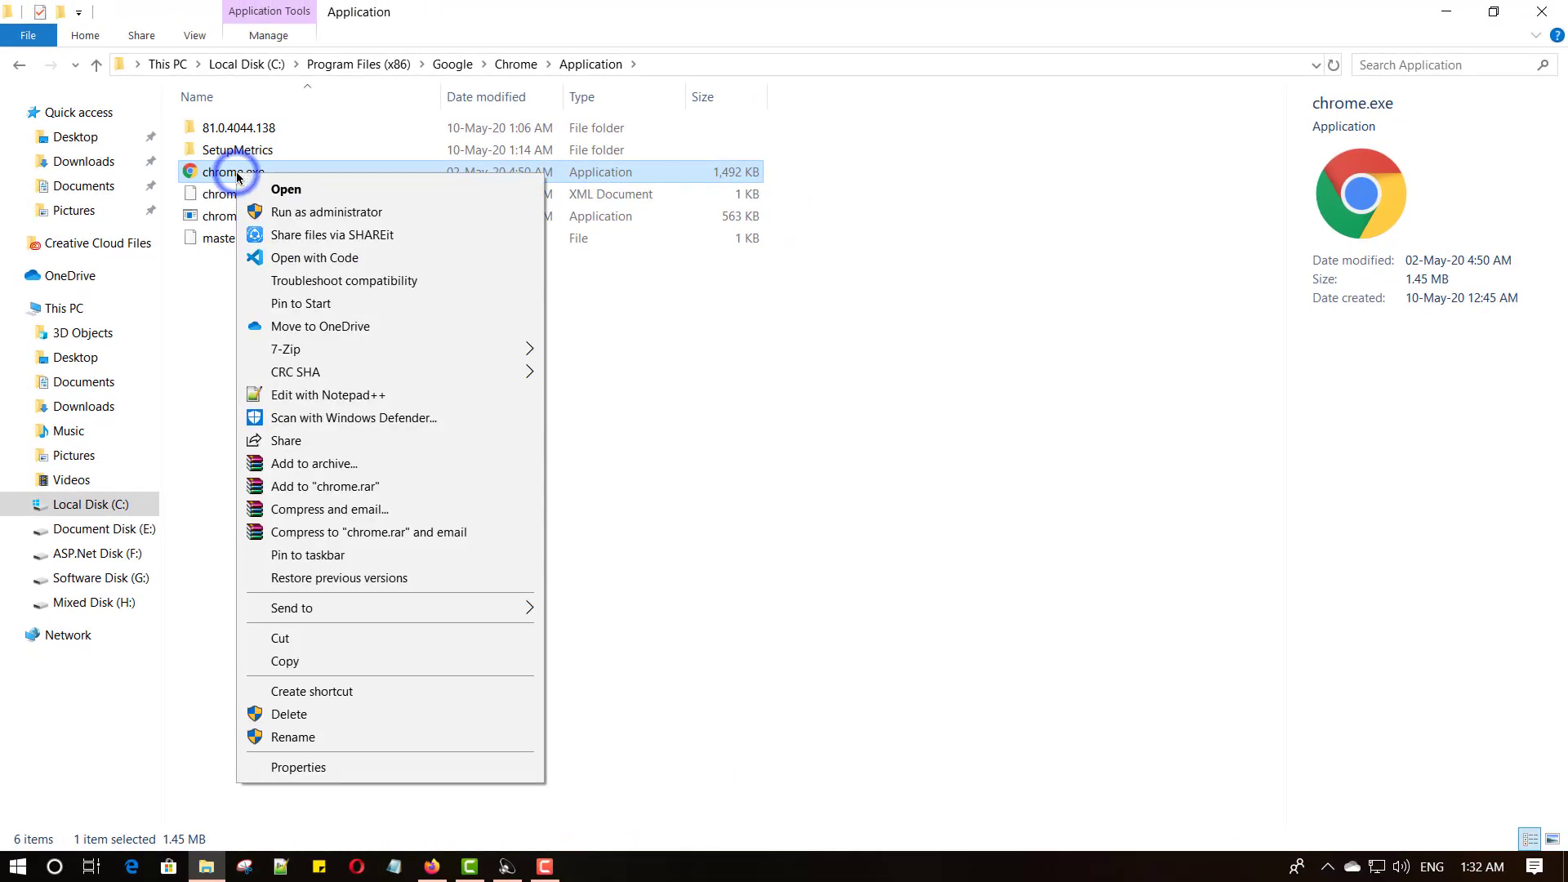
pyautogui.click(317, 767)
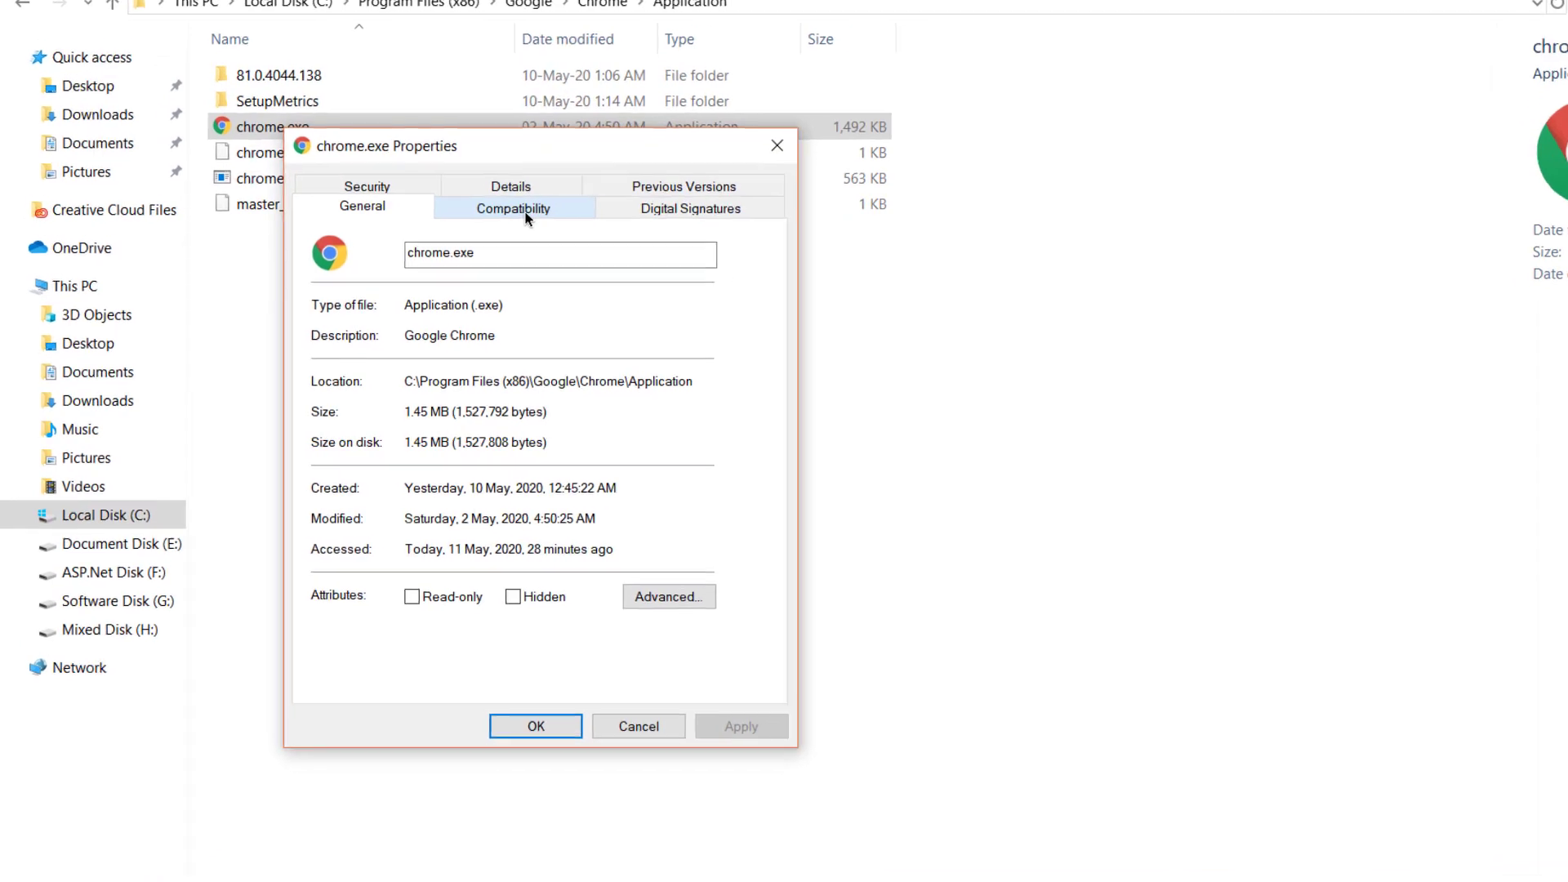
pyautogui.click(525, 211)
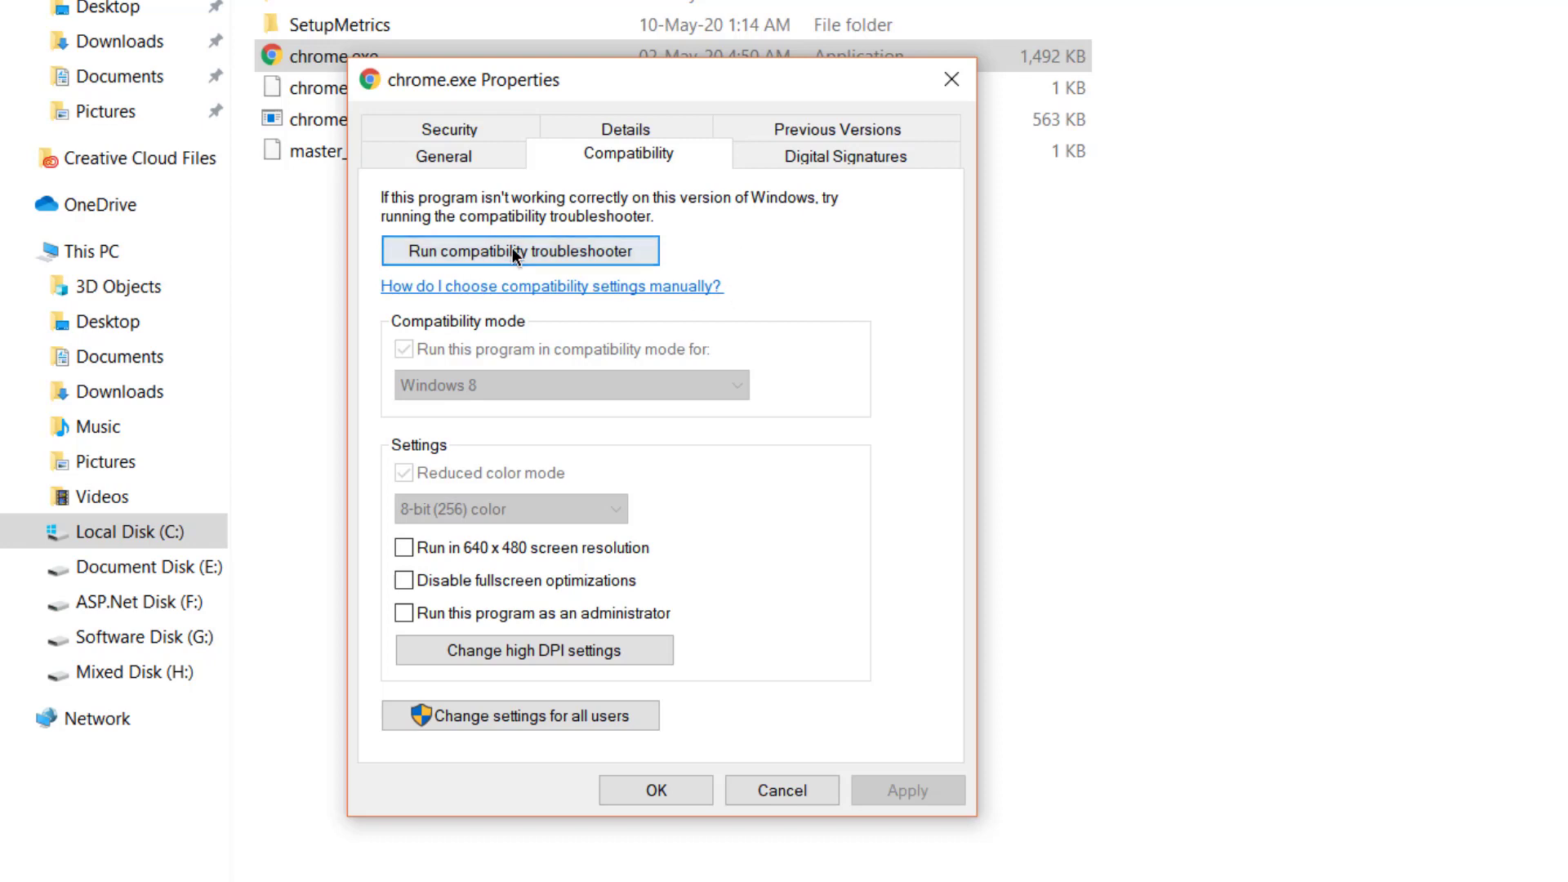
pyautogui.click(623, 254)
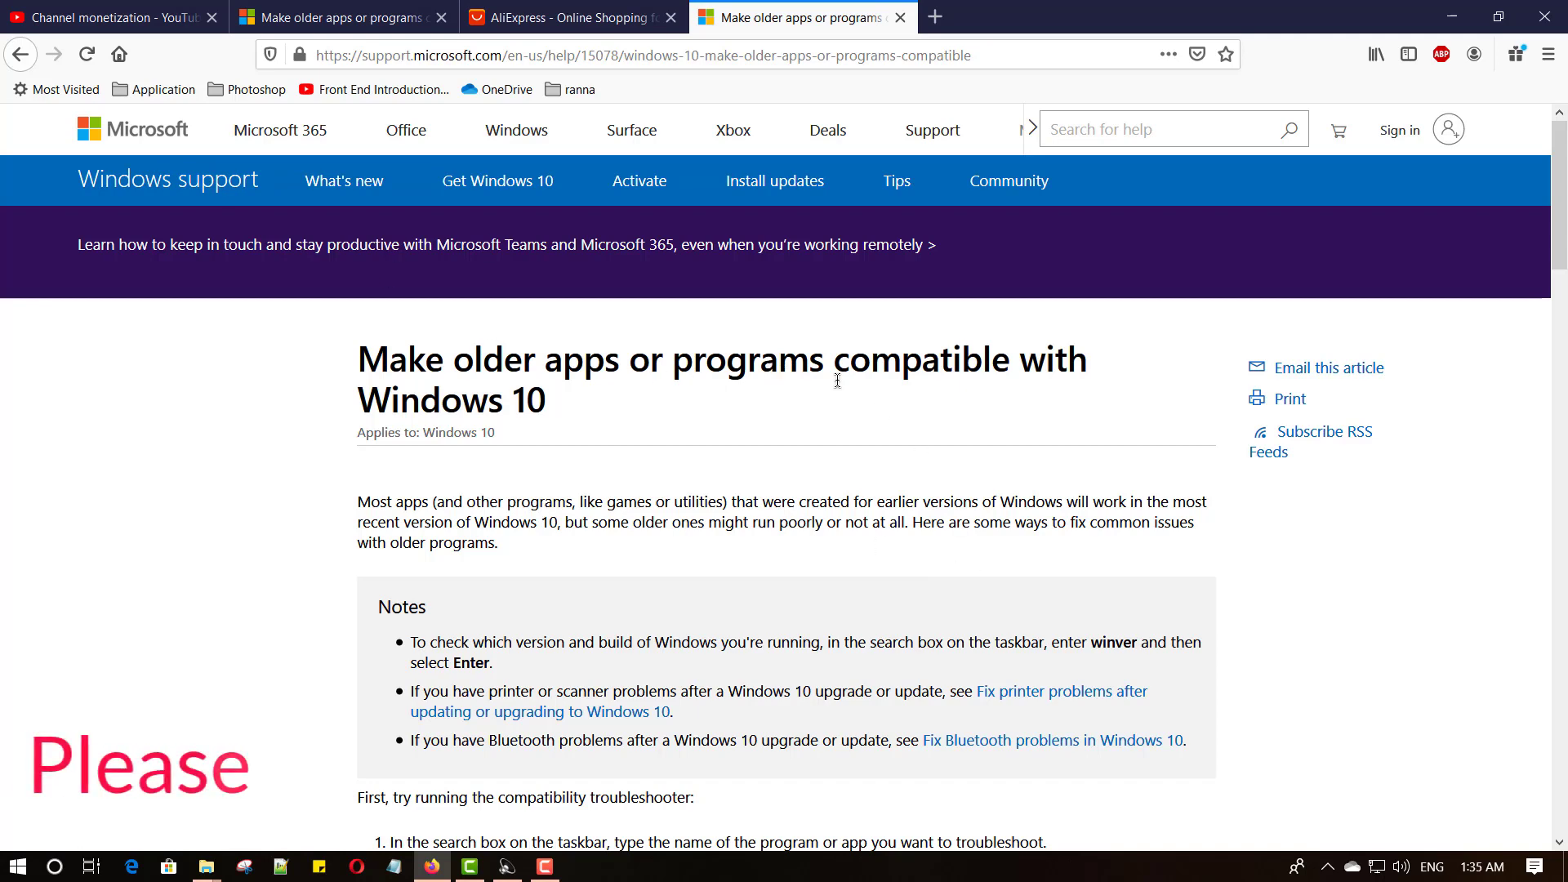
# Step: Read the Microsoft article, highlighting the Notes and the four troubleshooter steps
pyautogui.scroll(-1, 787, 490)
pyautogui.moveTo(498, 434); pyautogui.dragTo(976, 415)
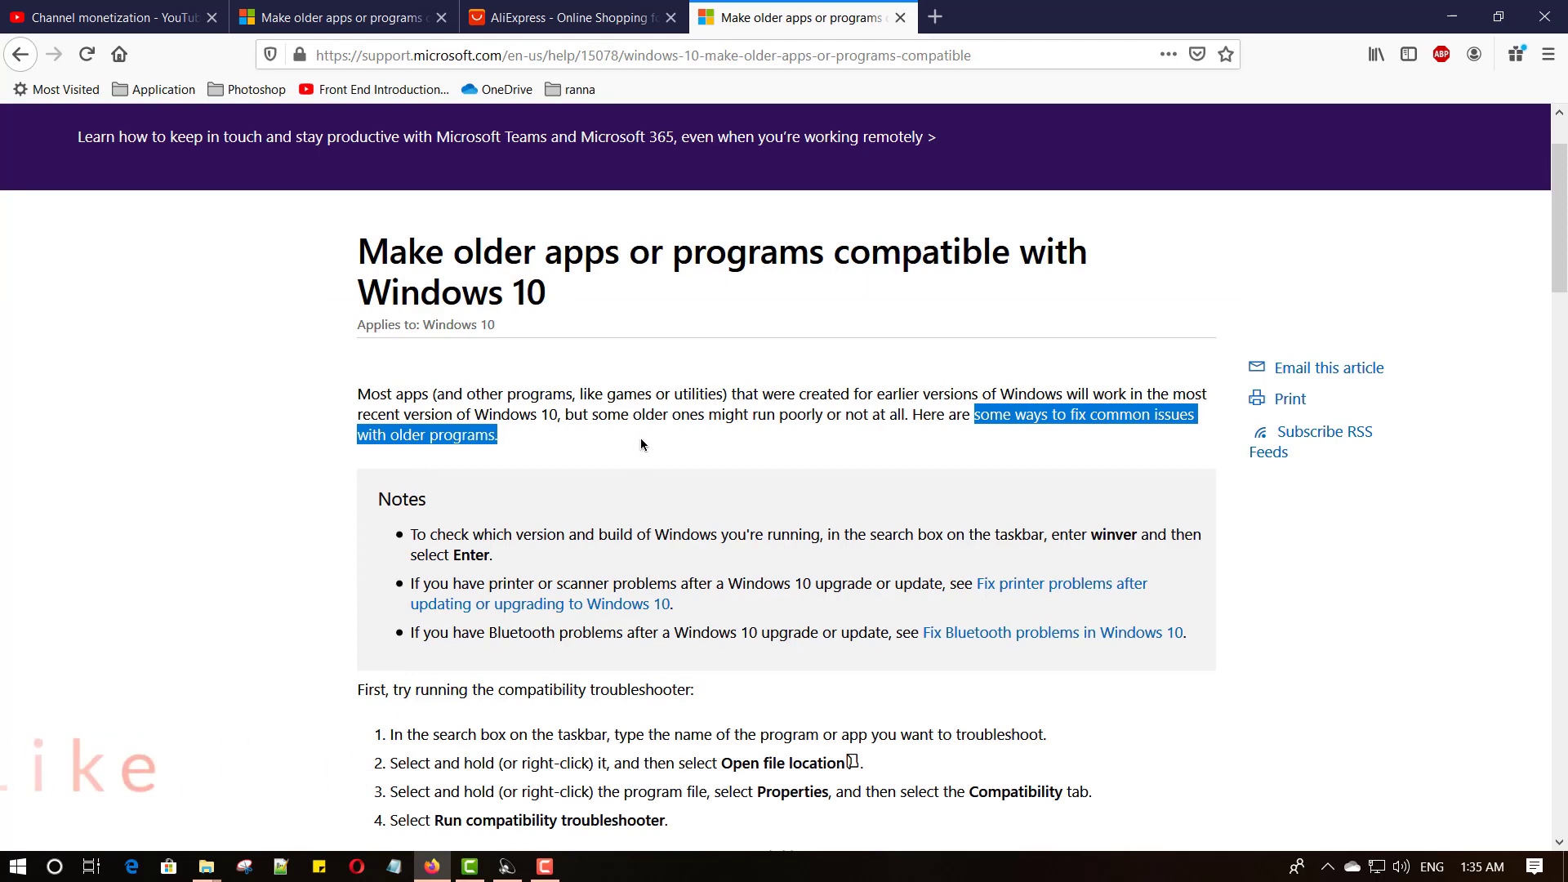
pyautogui.scroll(-2, 640, 444)
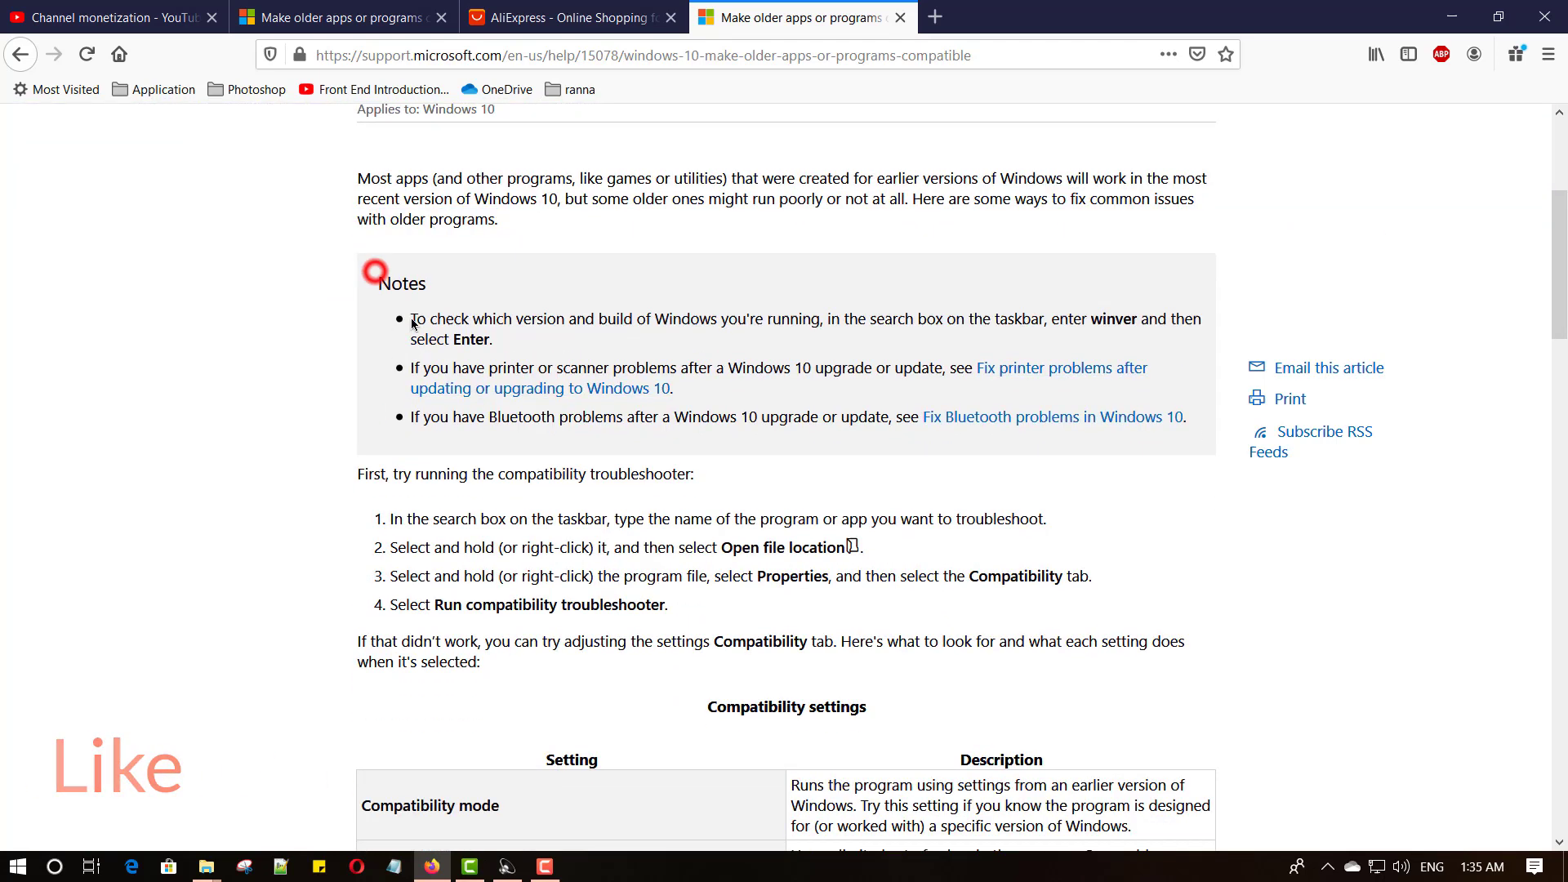
pyautogui.moveTo(412, 321); pyautogui.dragTo(727, 417)
pyautogui.click(462, 403)
pyautogui.scroll(-2, 462, 403)
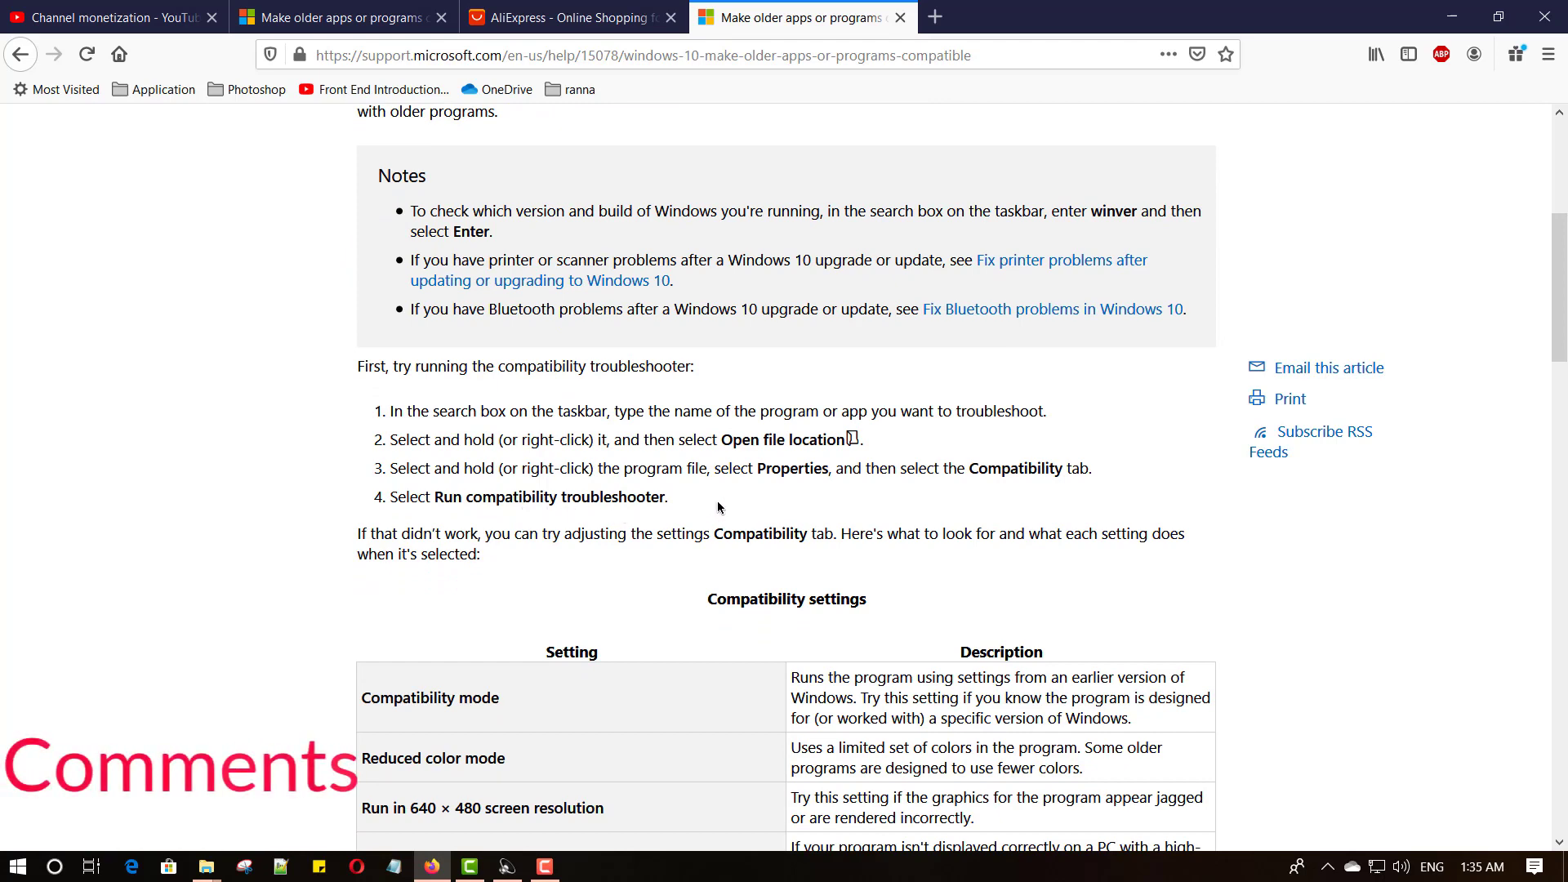
pyautogui.moveTo(387, 411); pyautogui.dragTo(680, 500)
pyautogui.click(691, 495)
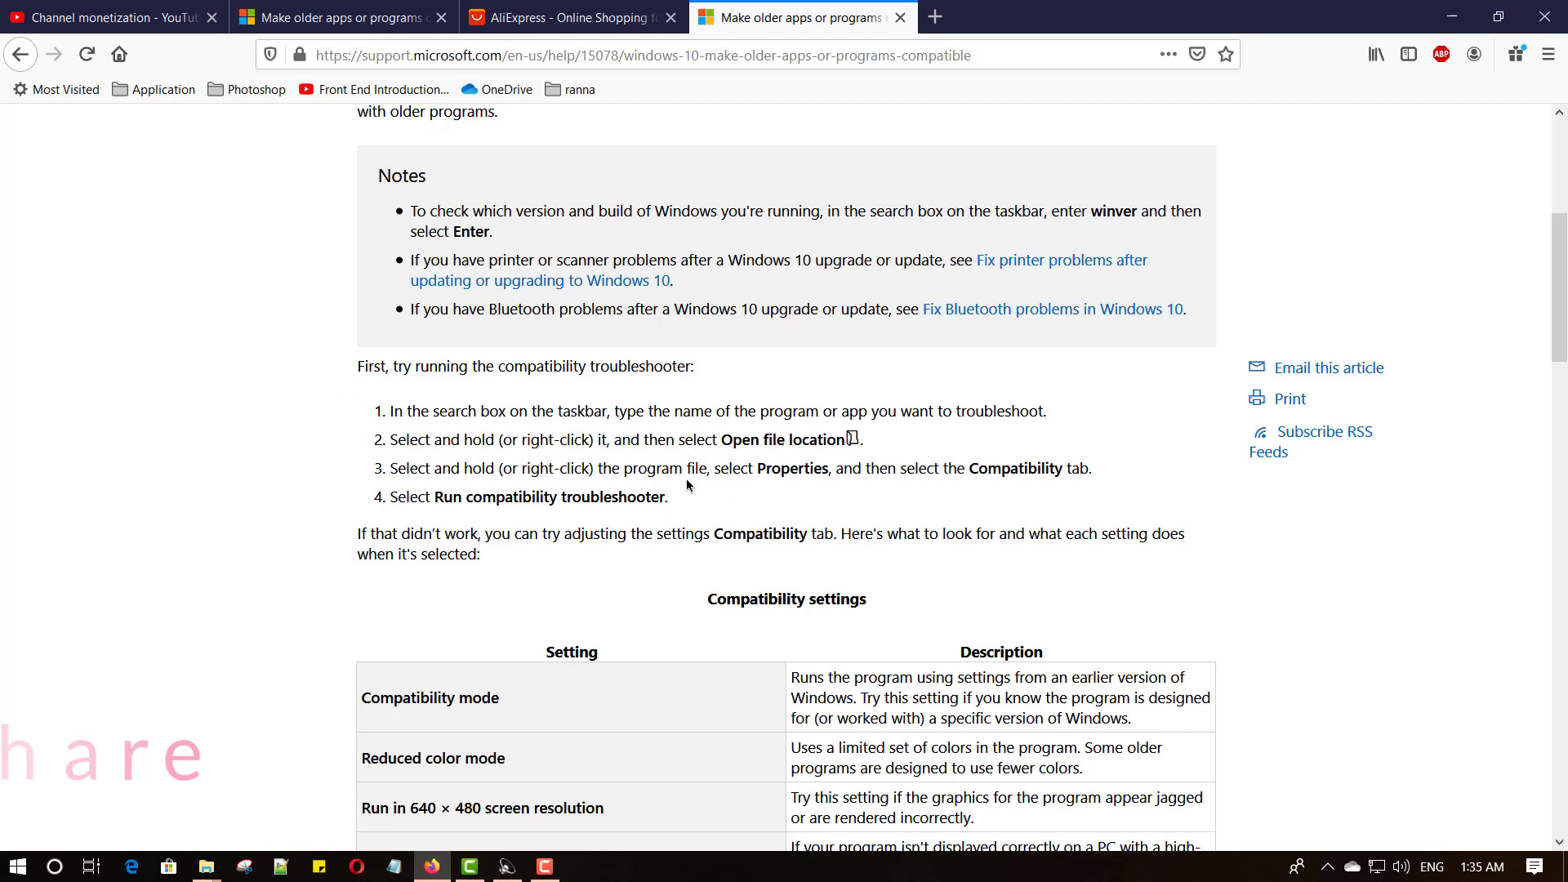
# Step: Review the Compatibility settings table, then return to chrome.exe's Properties window
pyautogui.scroll(-1, 789, 441)
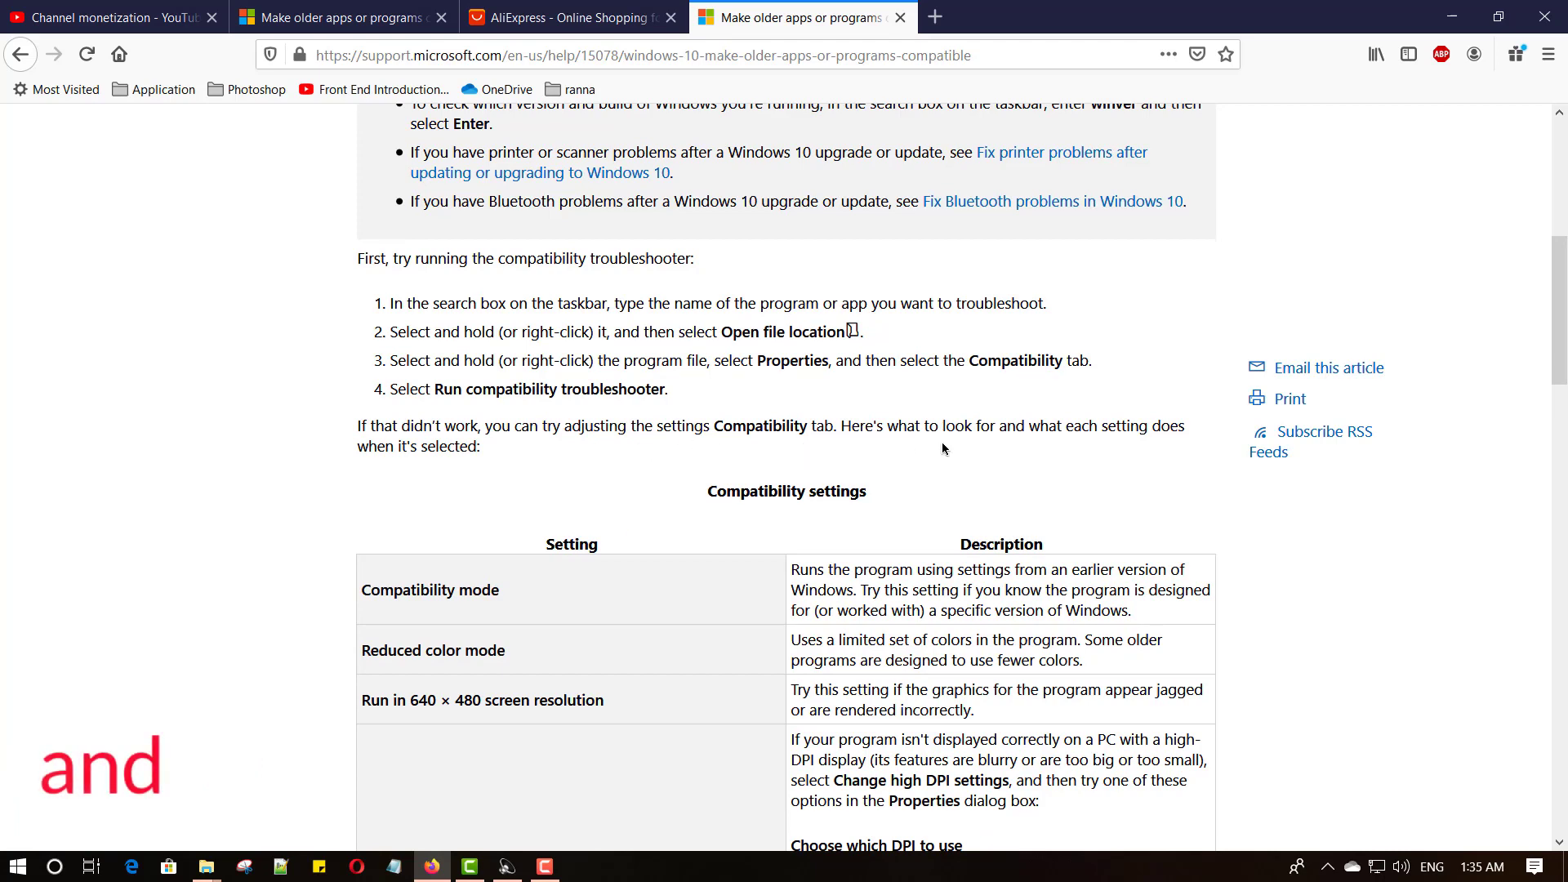
pyautogui.scroll(-3, 942, 446)
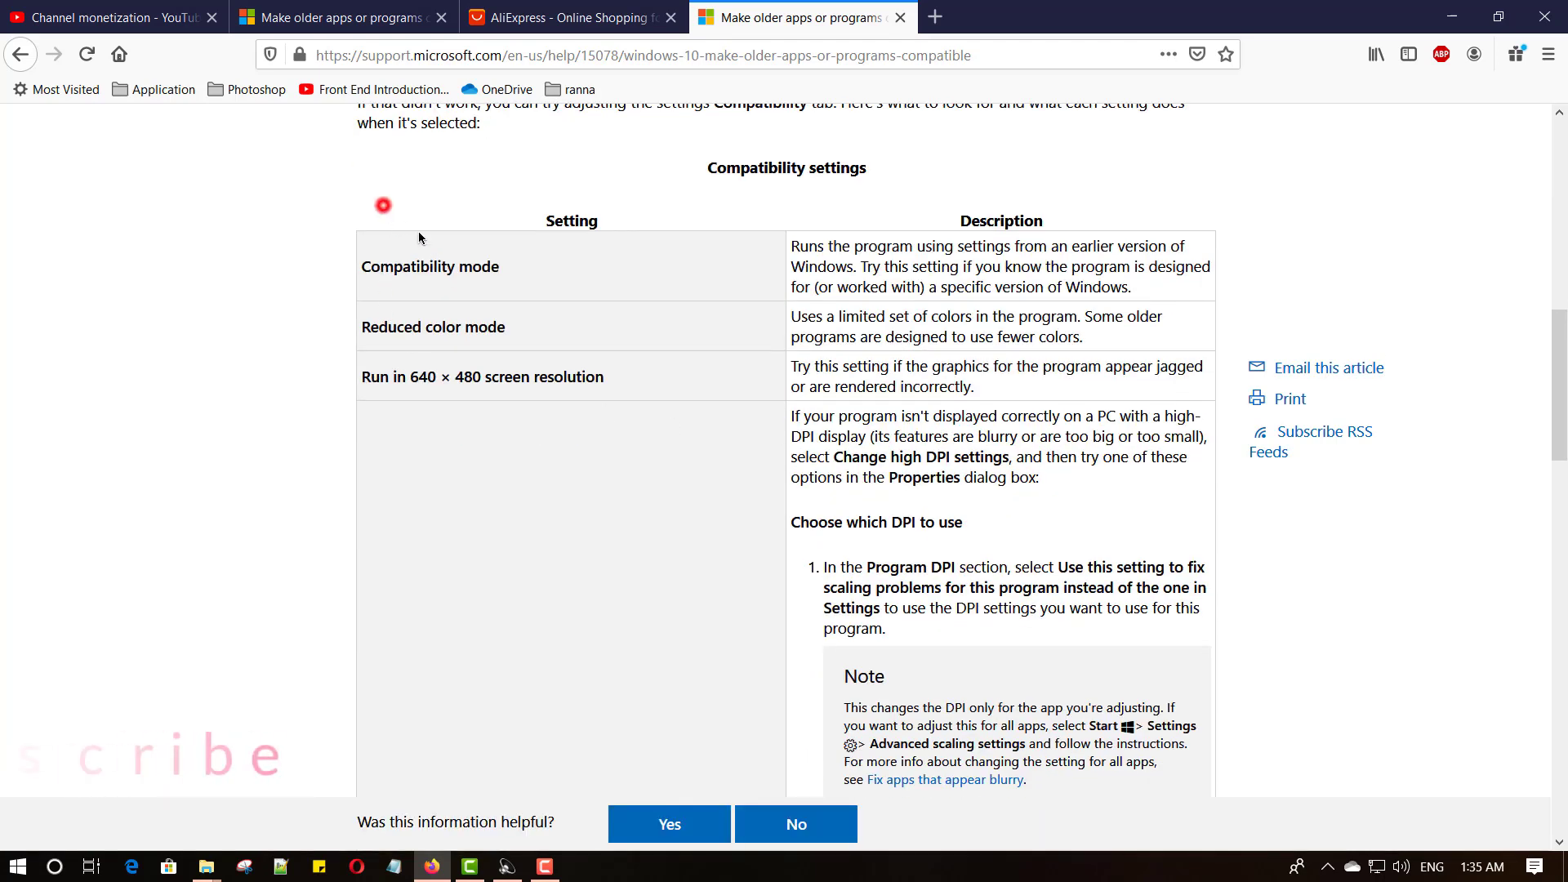
pyautogui.moveTo(383, 205); pyautogui.dragTo(874, 678)
pyautogui.scroll(-4, 1015, 547)
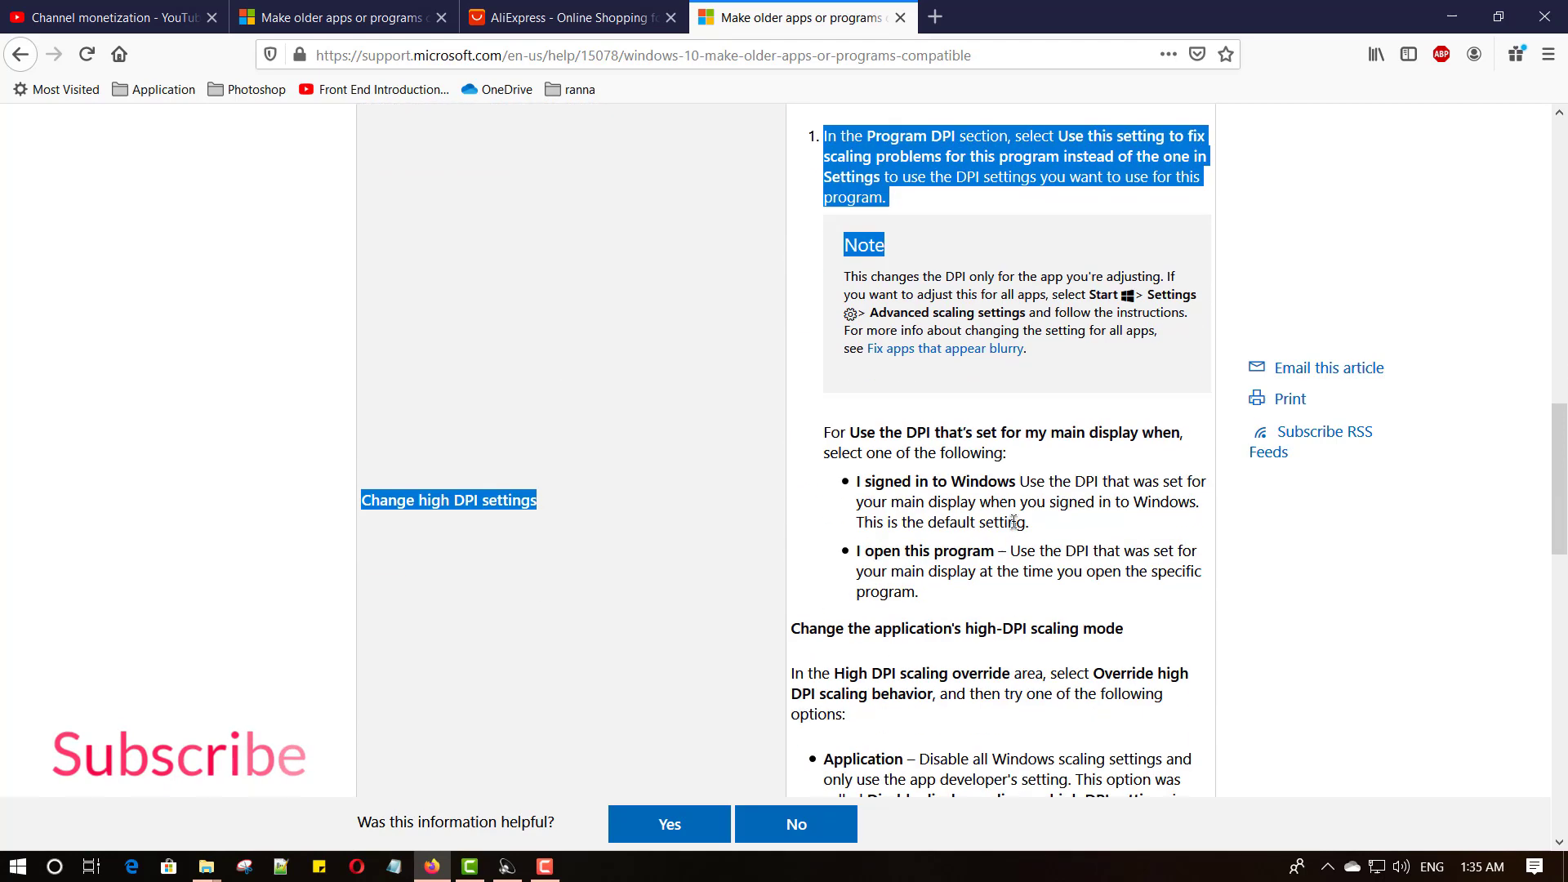
pyautogui.scroll(-6, 1013, 522)
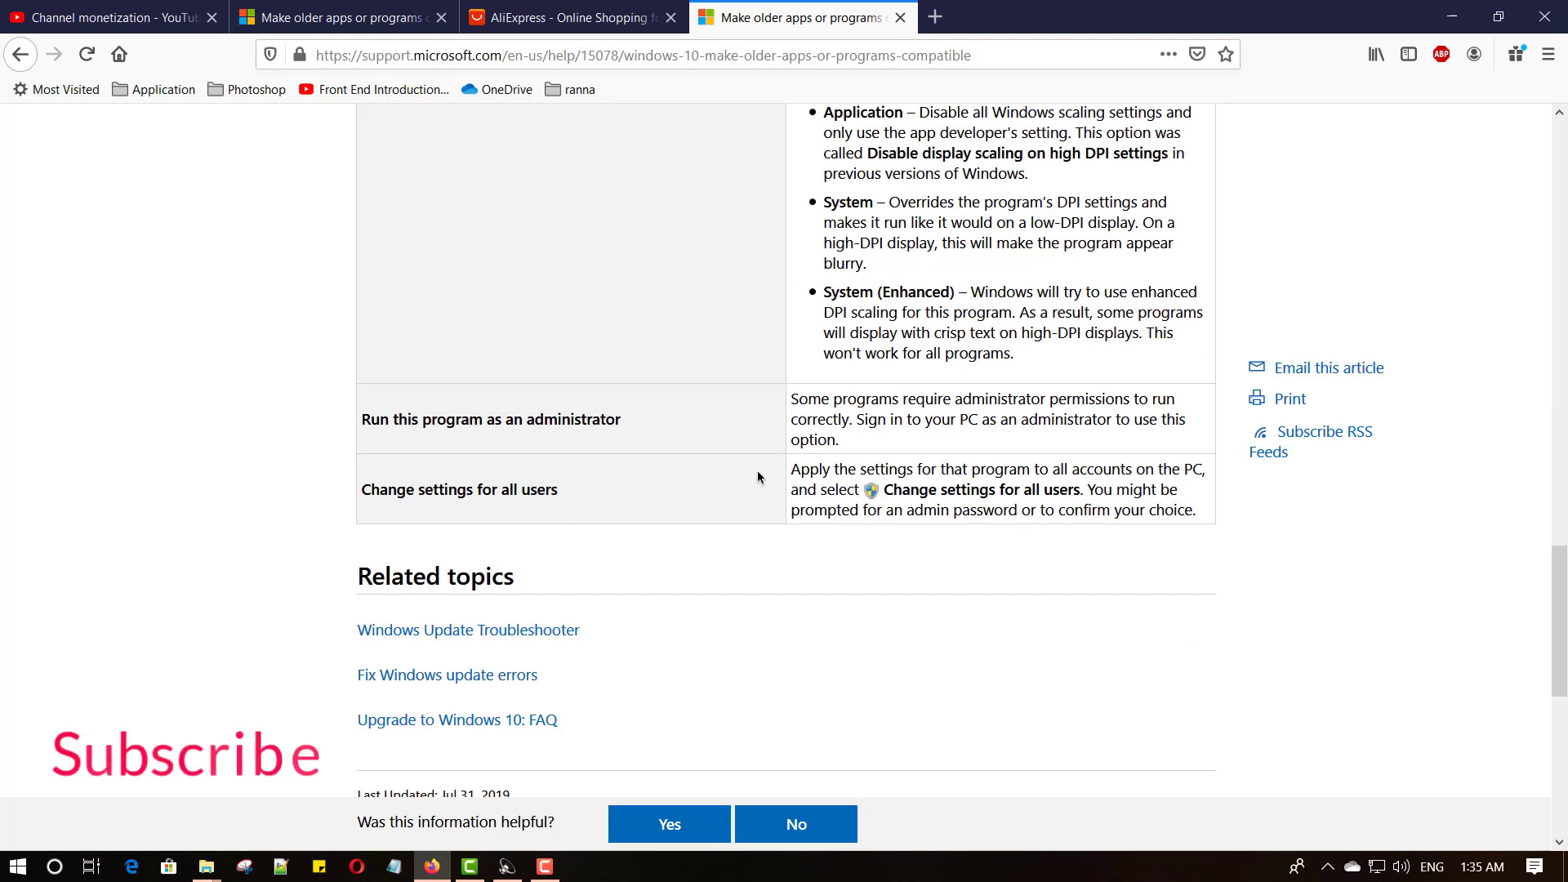
pyautogui.click(1199, 507)
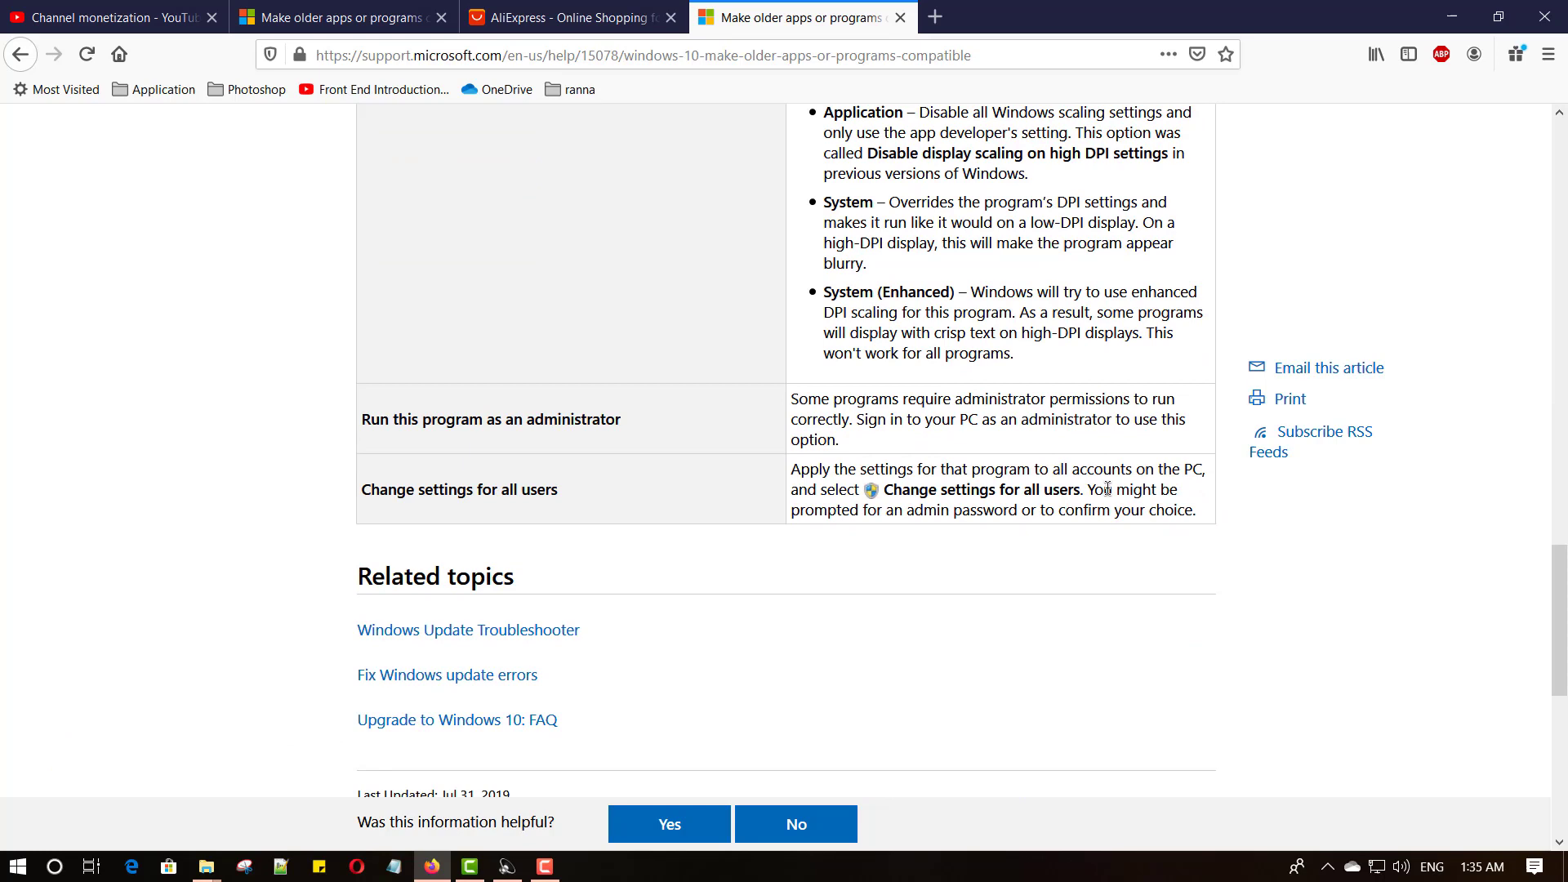
pyautogui.scroll(8, 724, 440)
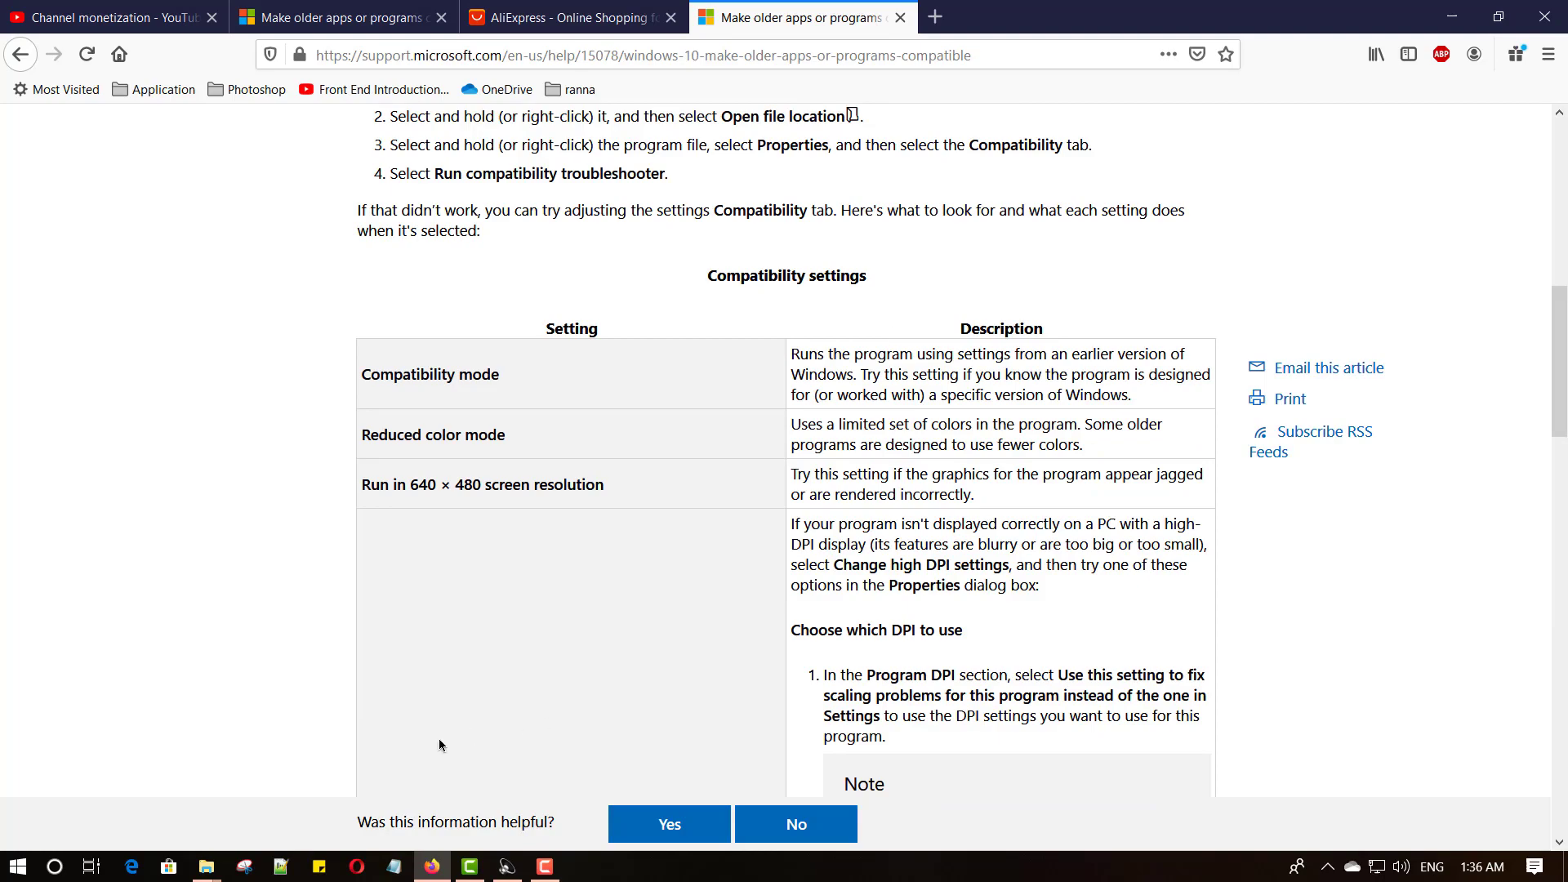
pyautogui.moveTo(206, 866)
pyautogui.click(307, 777)
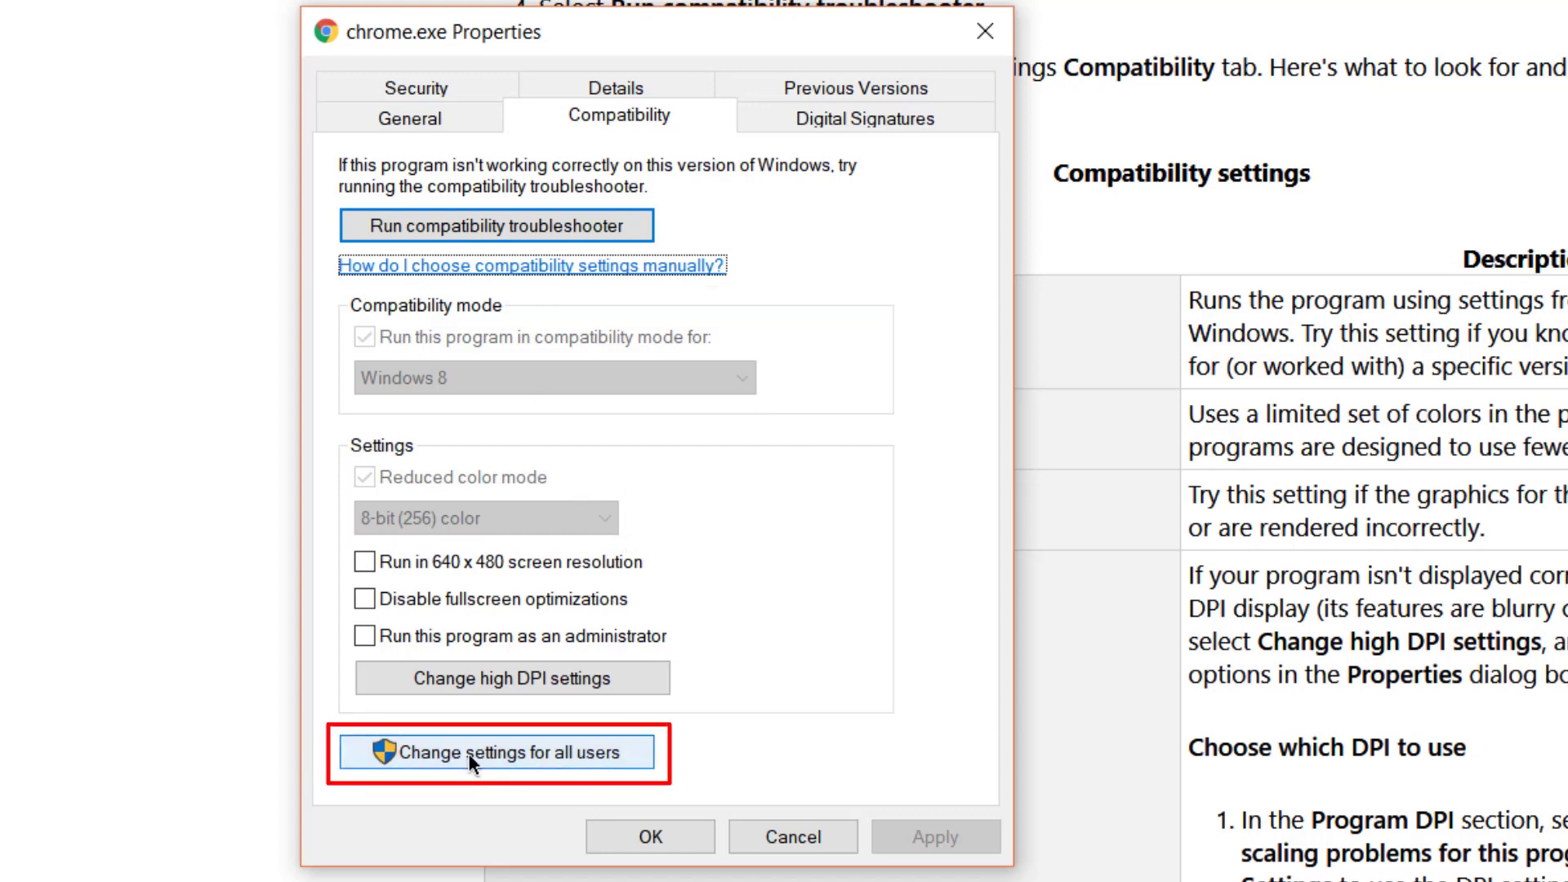
# Step: For all users, clear Windows 8 compatibility mode and reduced colour mode, then apply and close
pyautogui.click(504, 756)
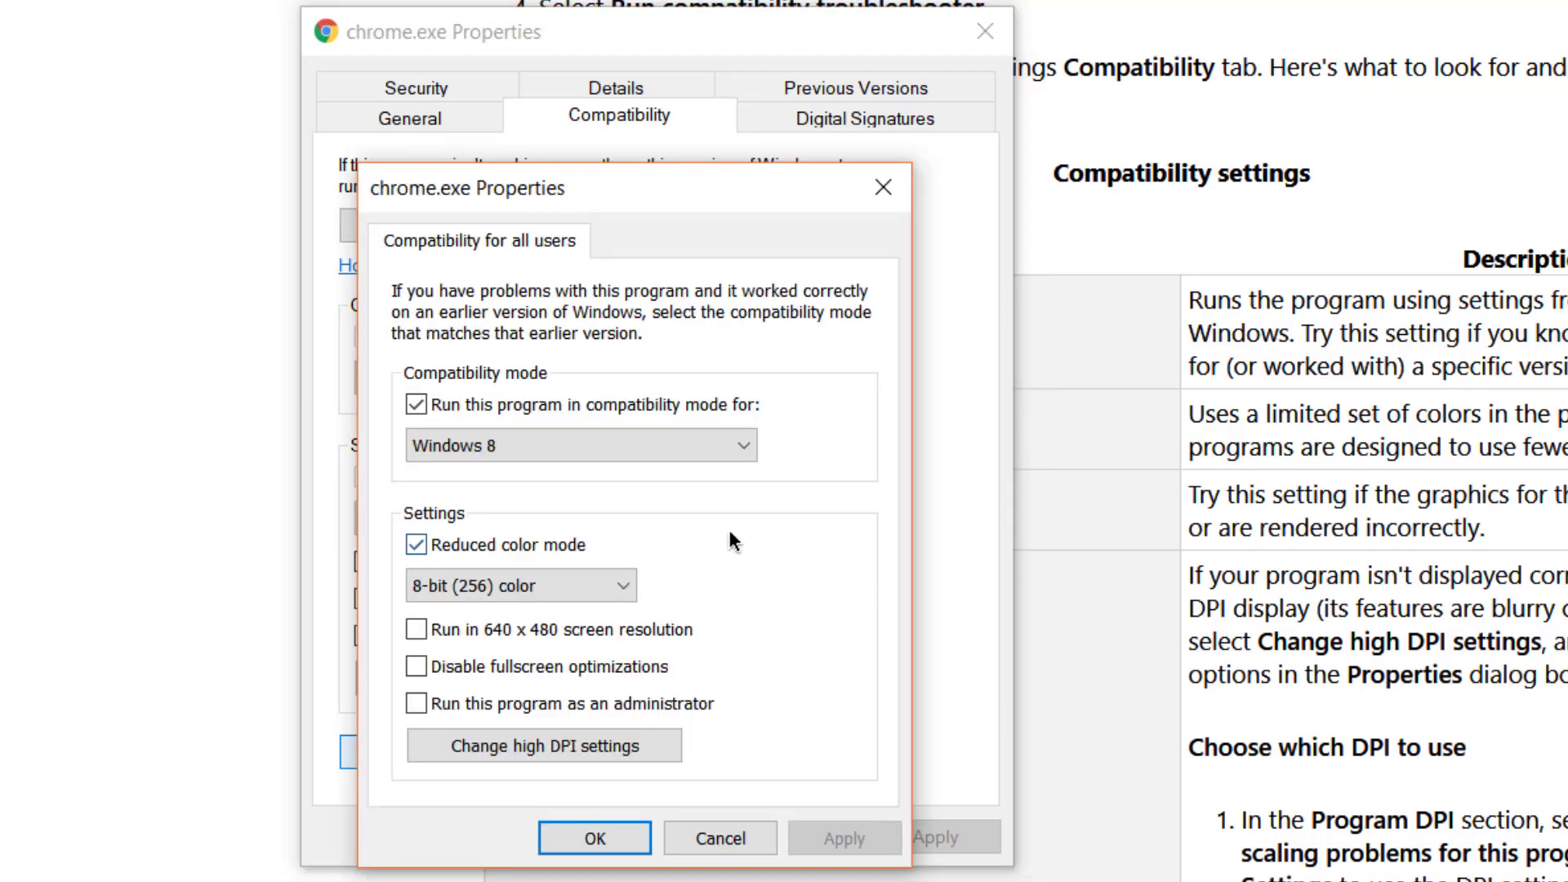
pyautogui.click(417, 406)
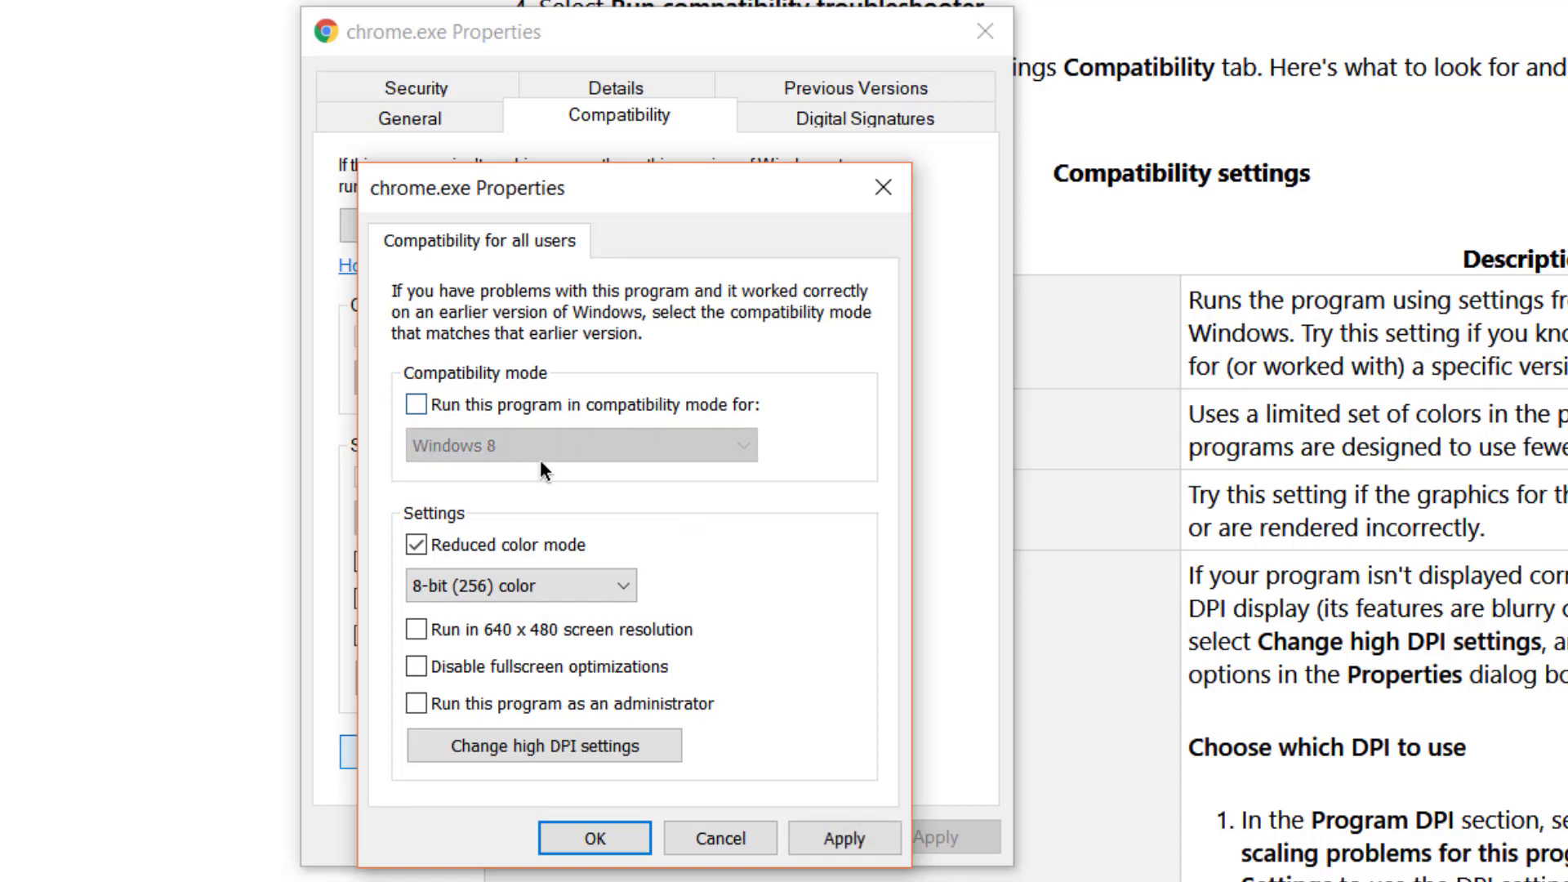
pyautogui.click(417, 545)
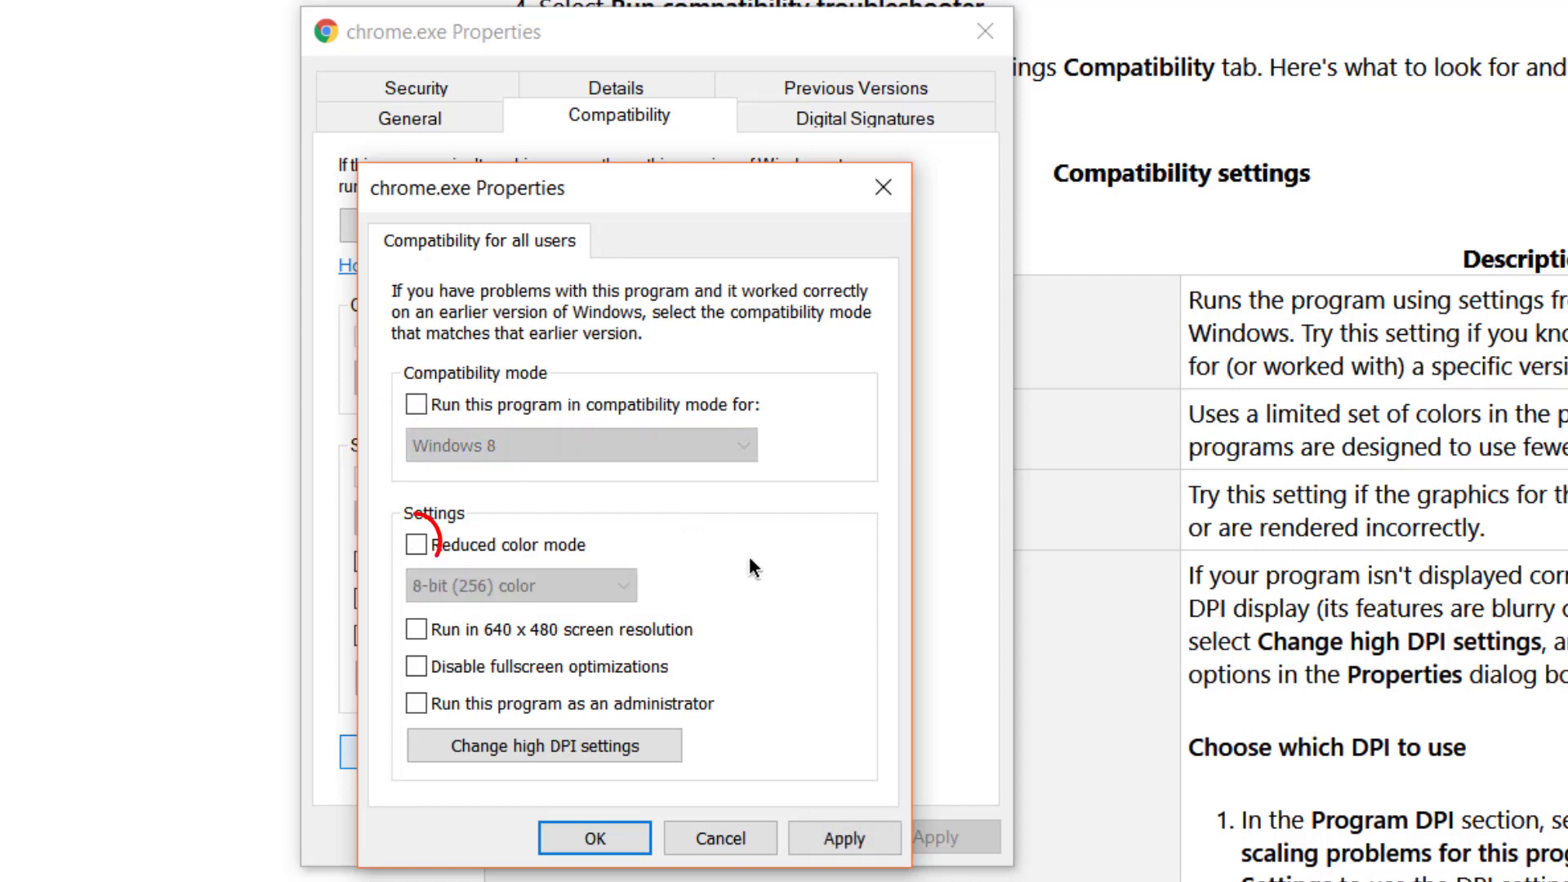
pyautogui.click(832, 841)
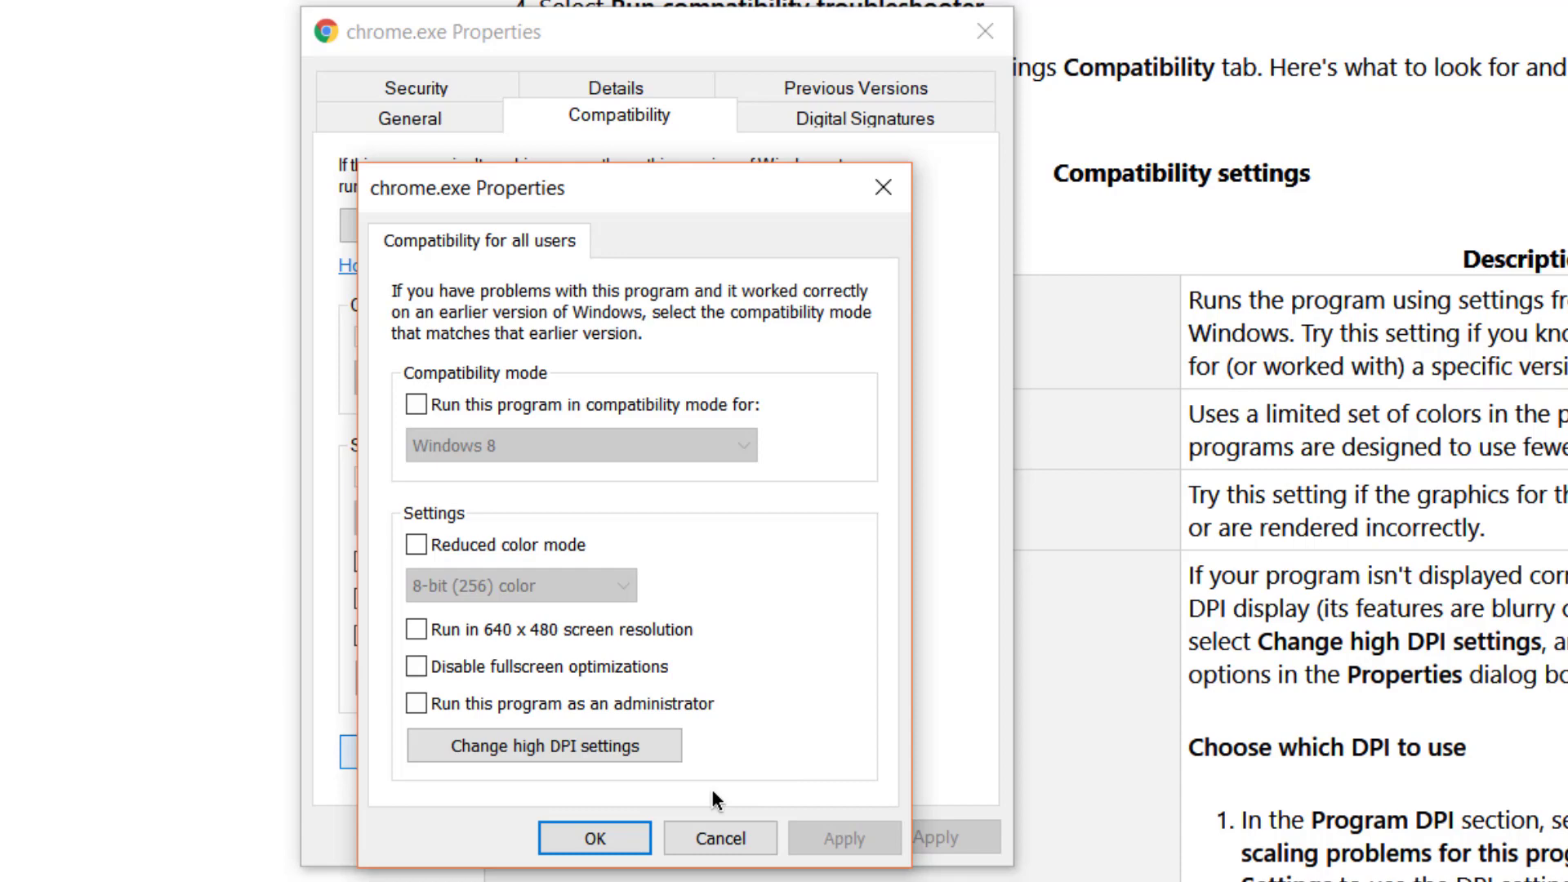
pyautogui.click(595, 839)
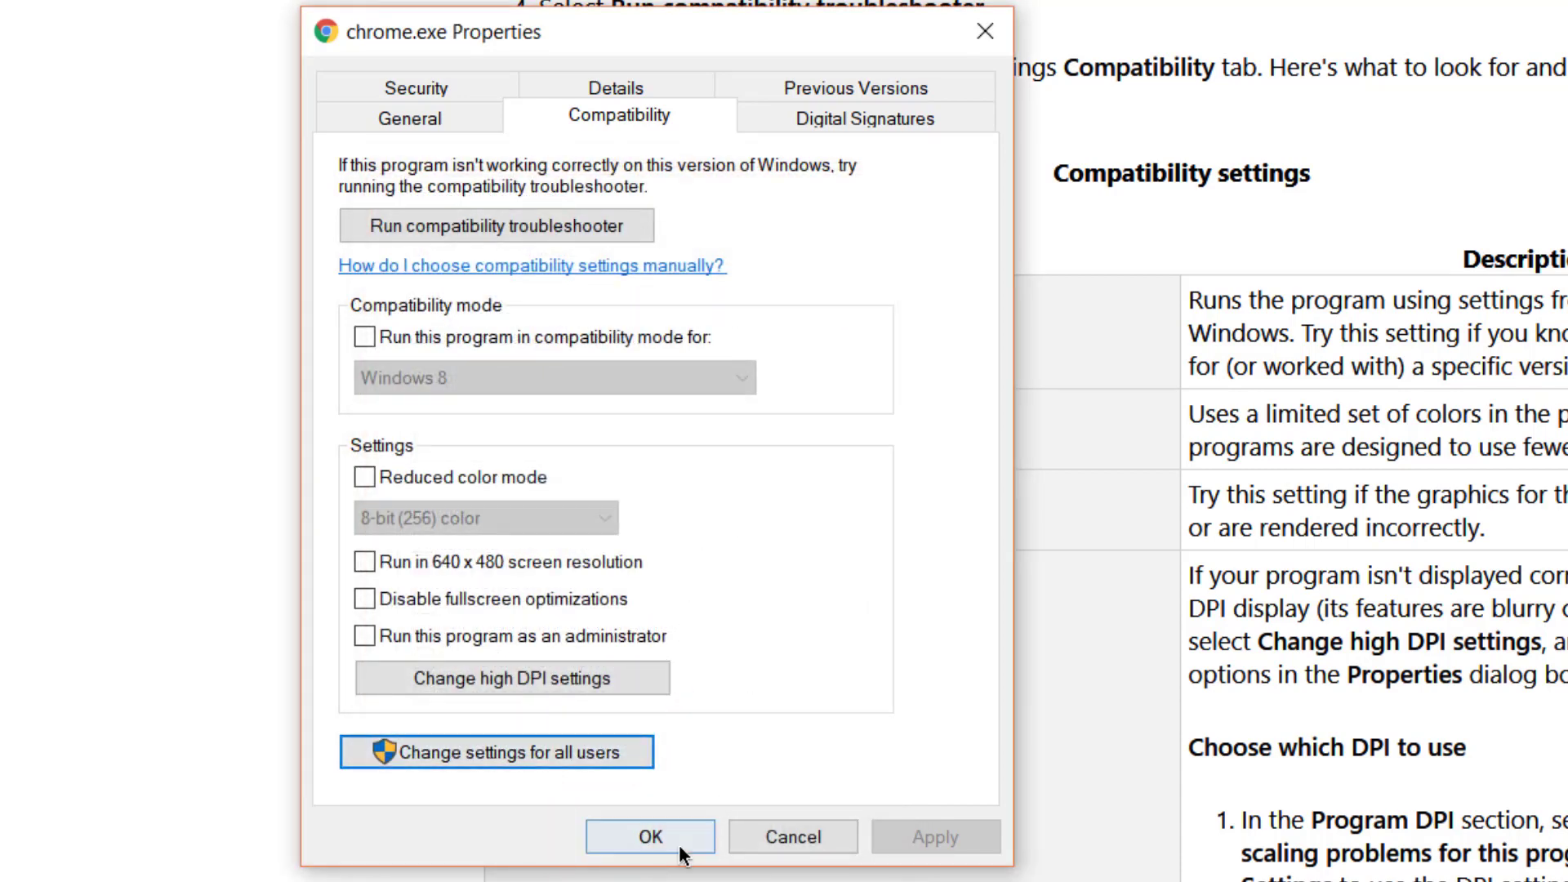
pyautogui.click(630, 832)
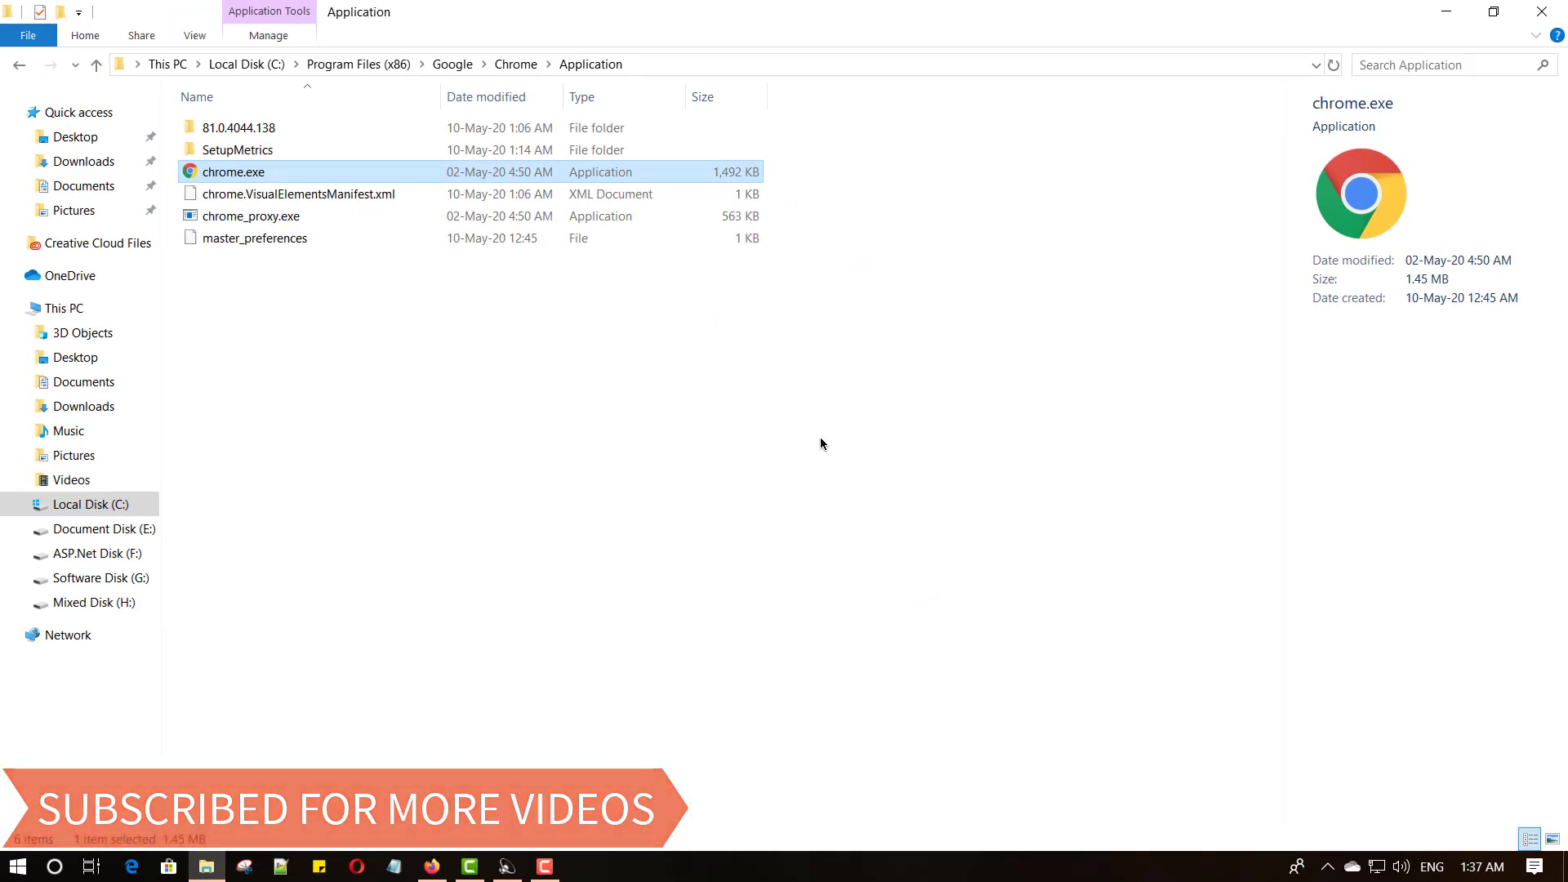
# Step: Relaunch Chrome, search 'ali' and open aliexpress.com, then open a fresh tab
pyautogui.click(1443, 16)
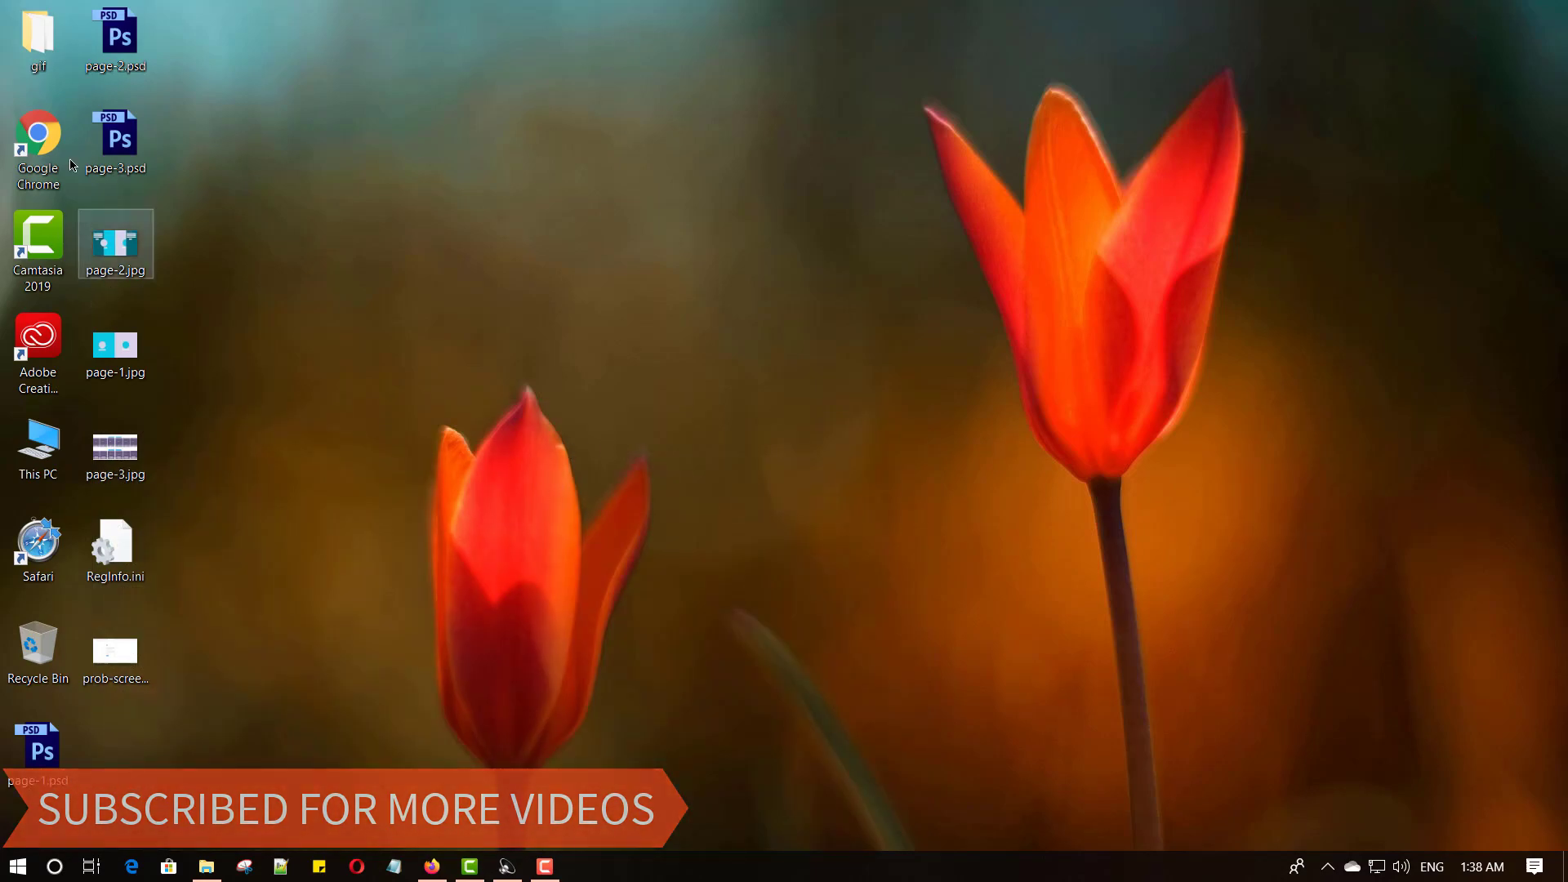
pyautogui.doubleClick(33, 147)
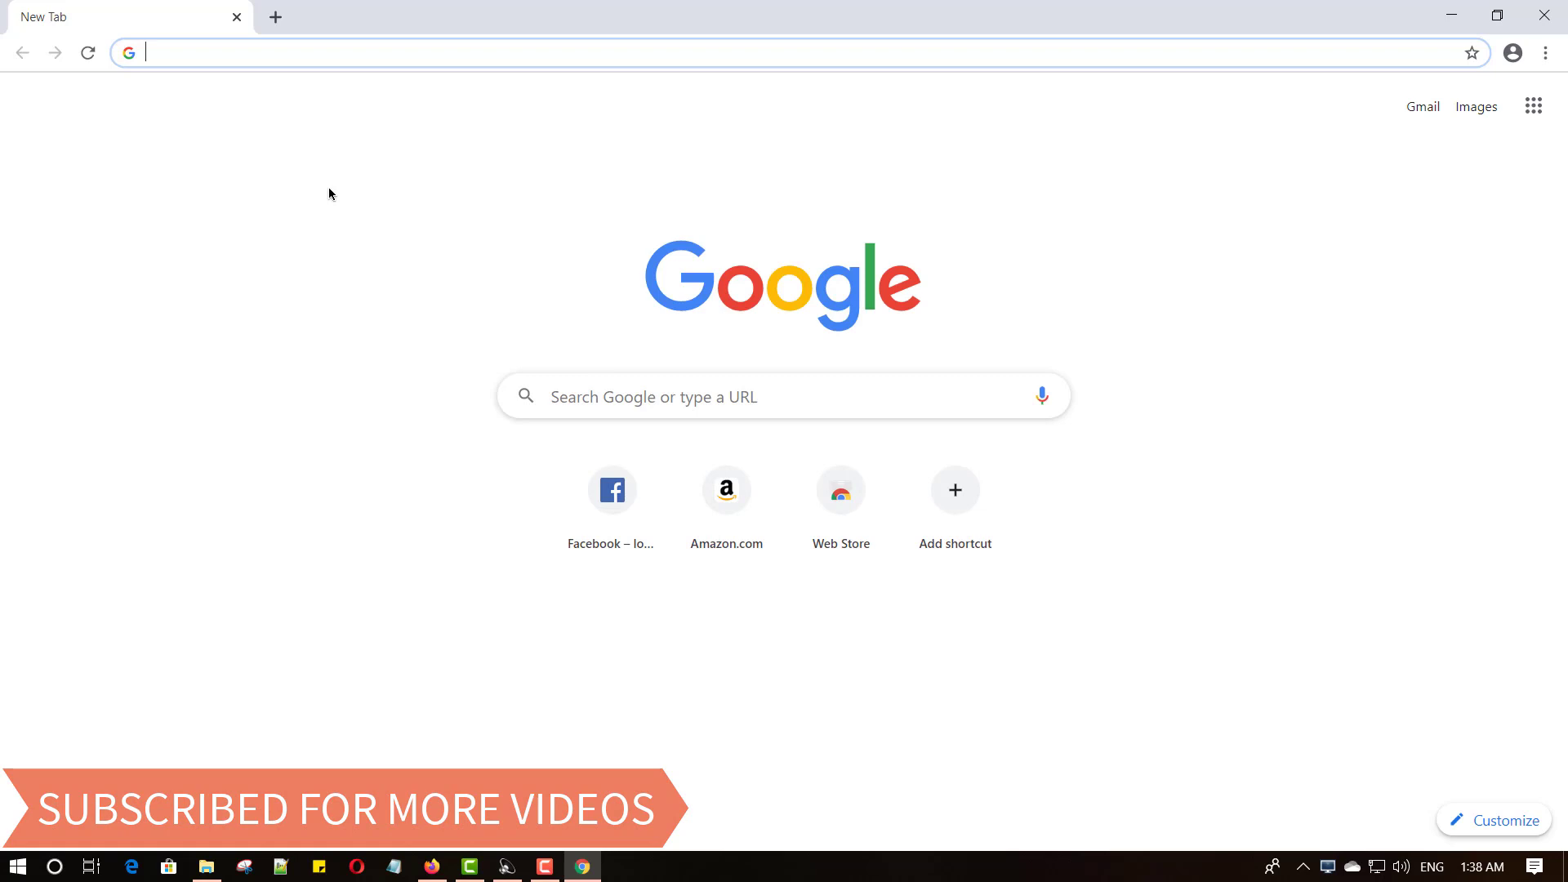
pyautogui.write('aliexpress')
pyautogui.press('Return')
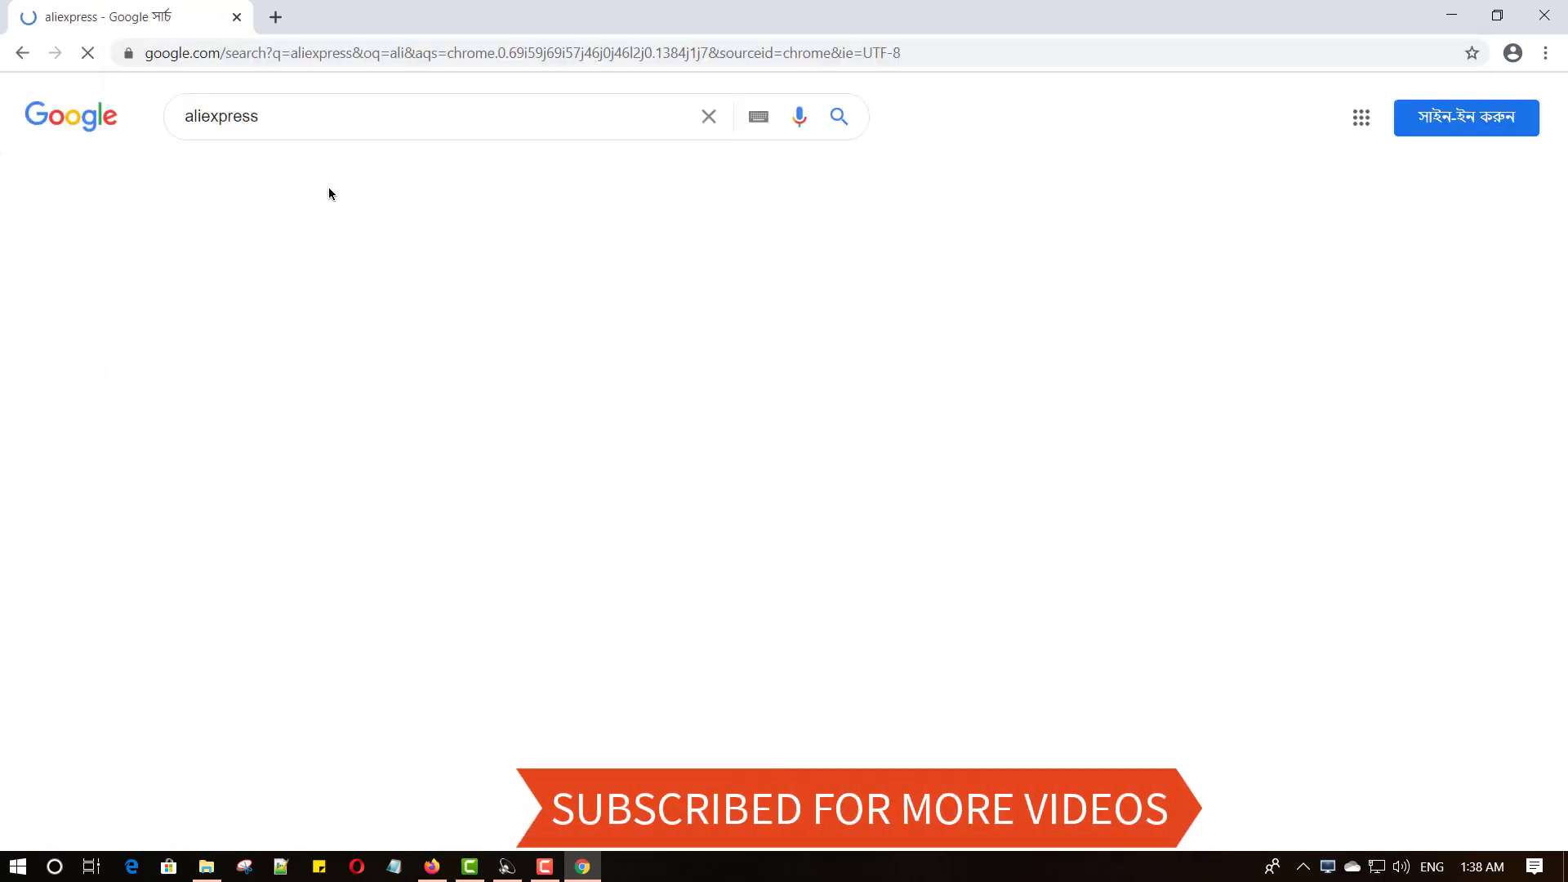
pyautogui.scroll(-1, 472, 365)
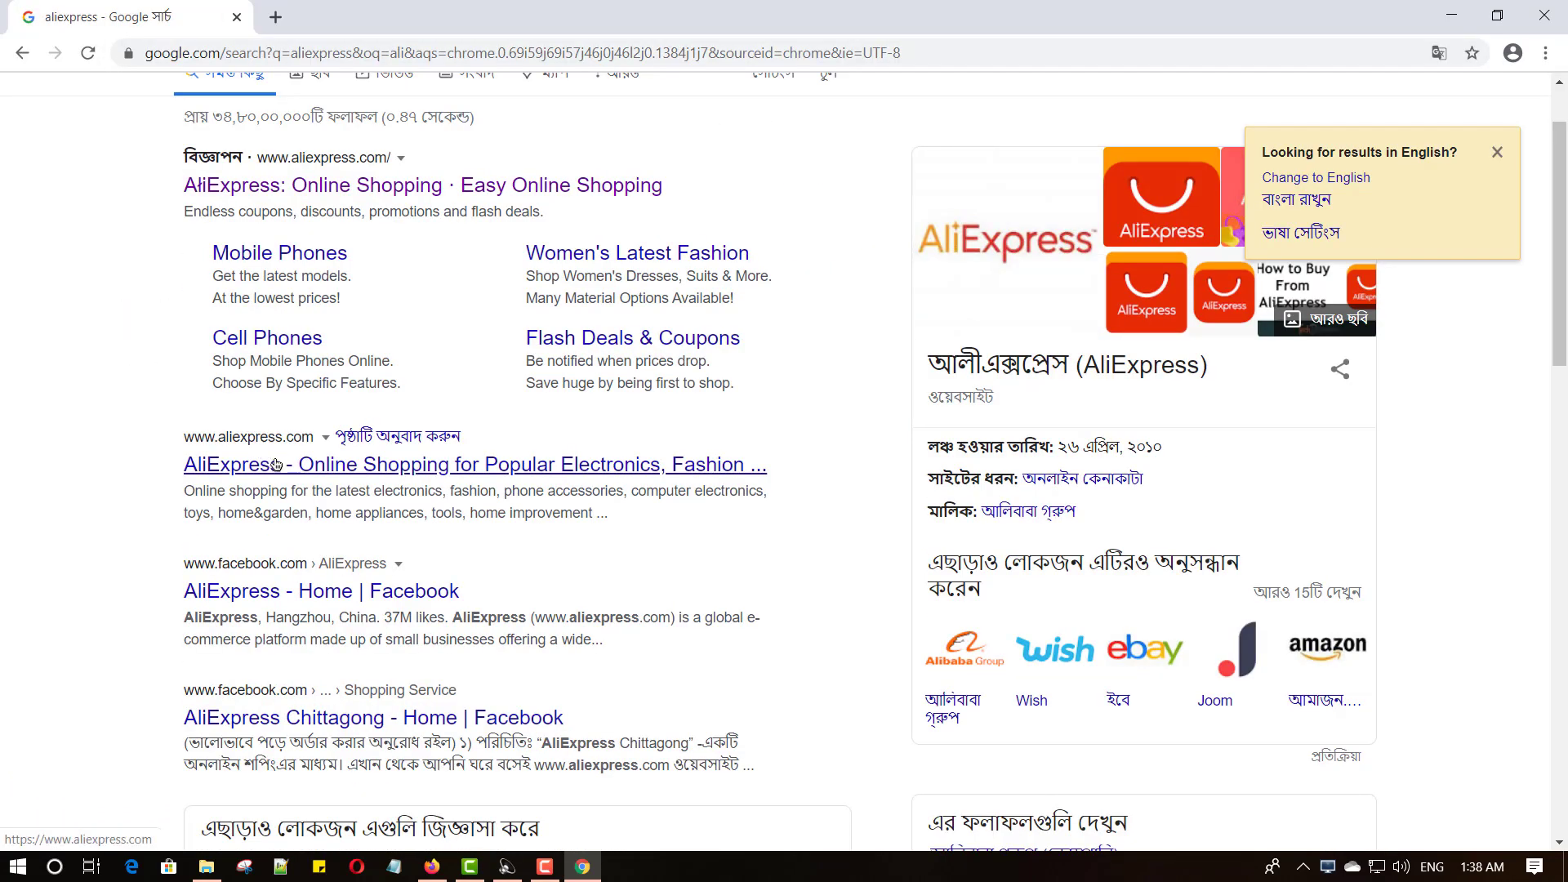
pyautogui.click(307, 466)
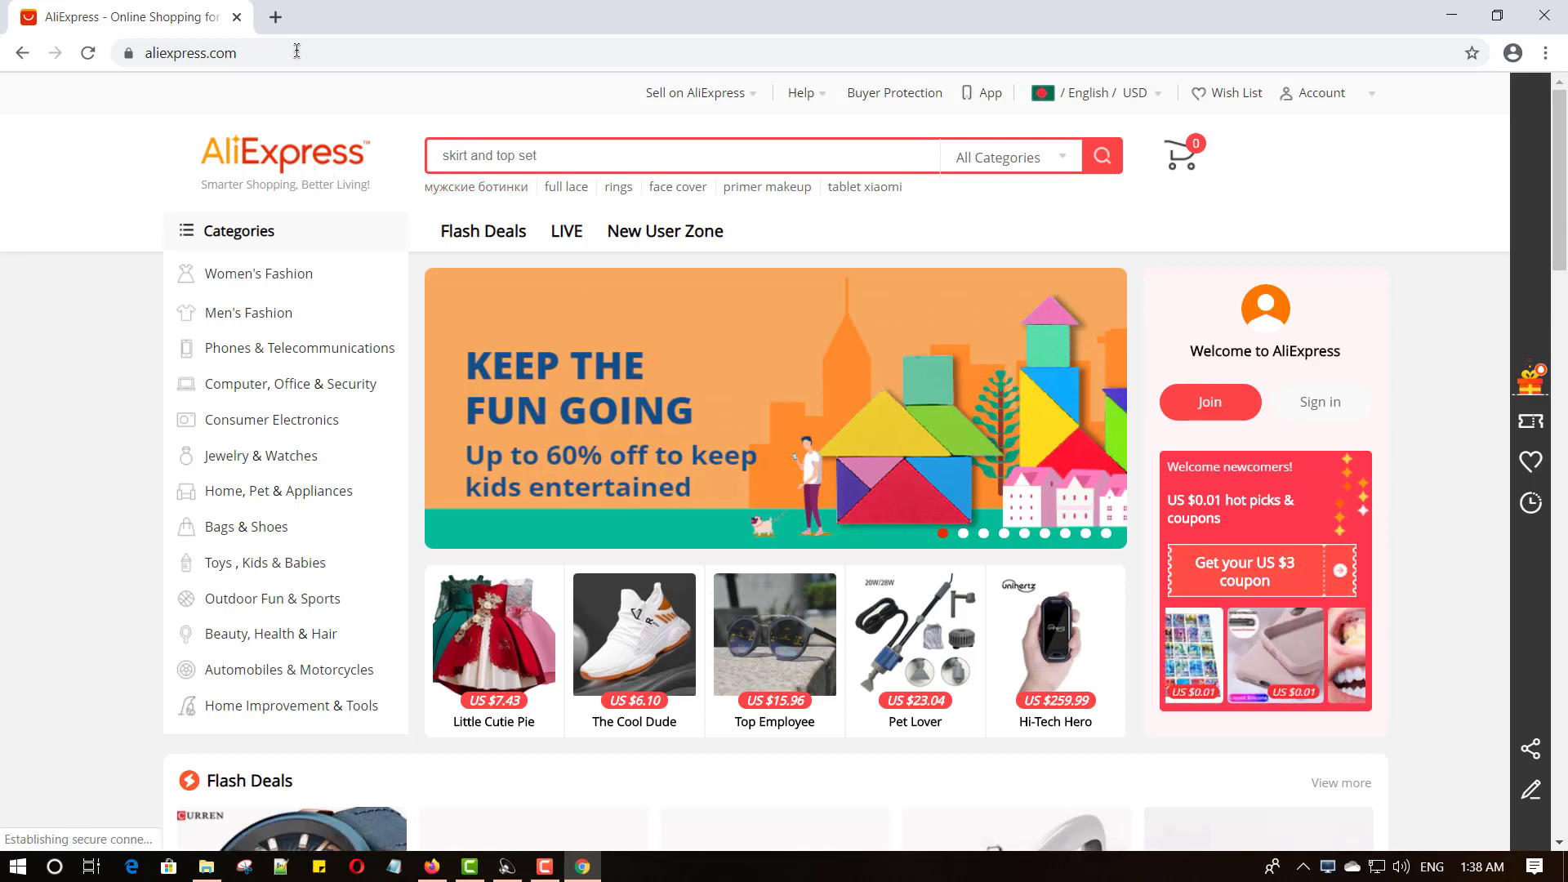
pyautogui.click(277, 17)
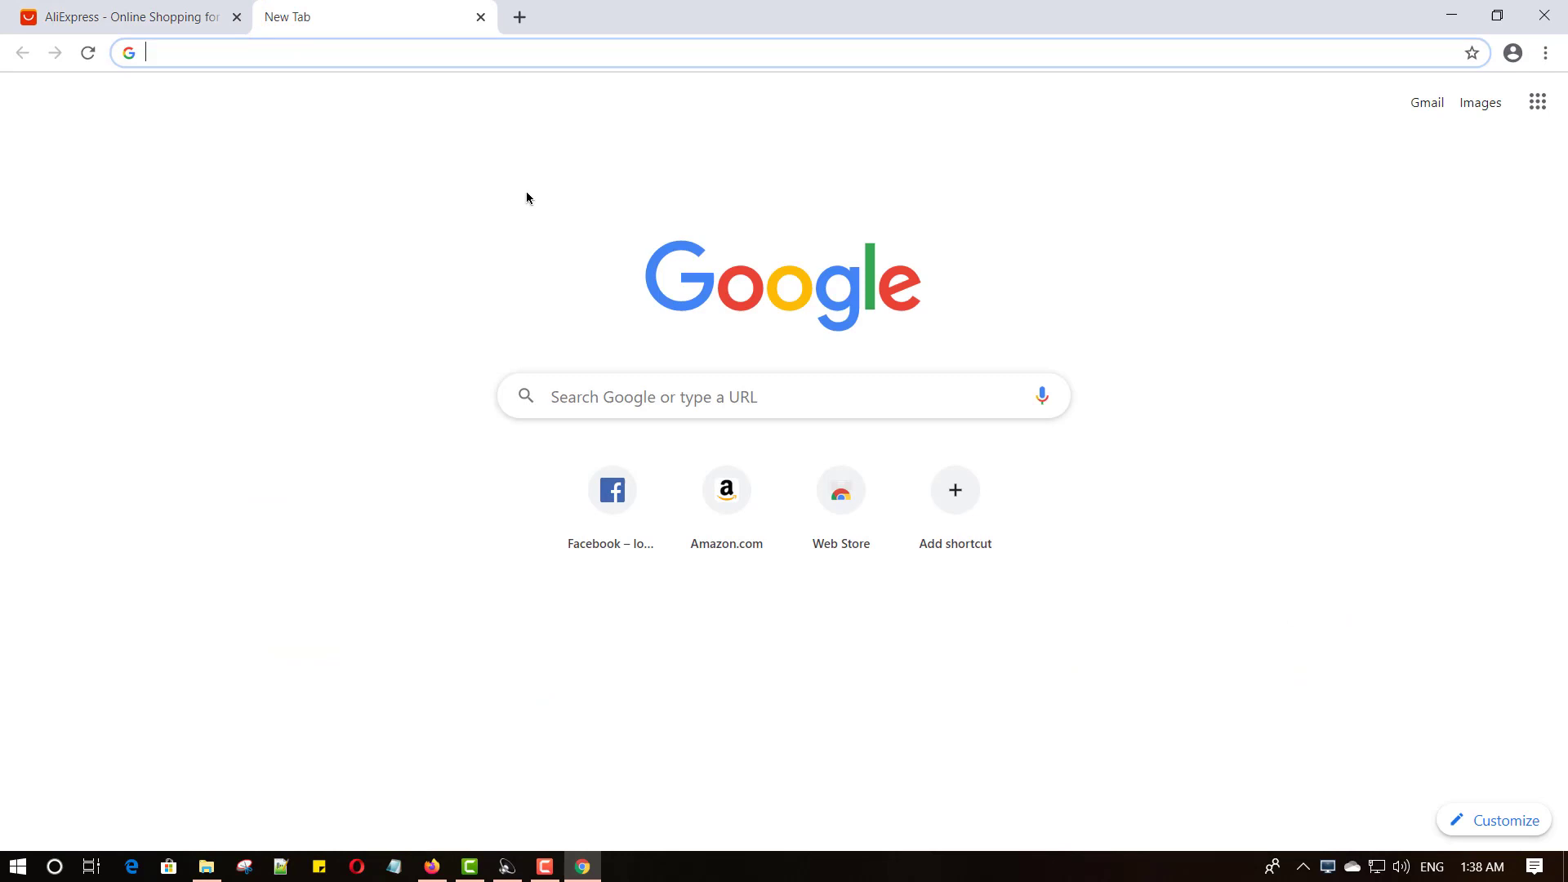
# Step: Load facebook.com in the second Chrome tab, next to the open AliExpress page
pyautogui.write('fa')
pyautogui.press('Return')
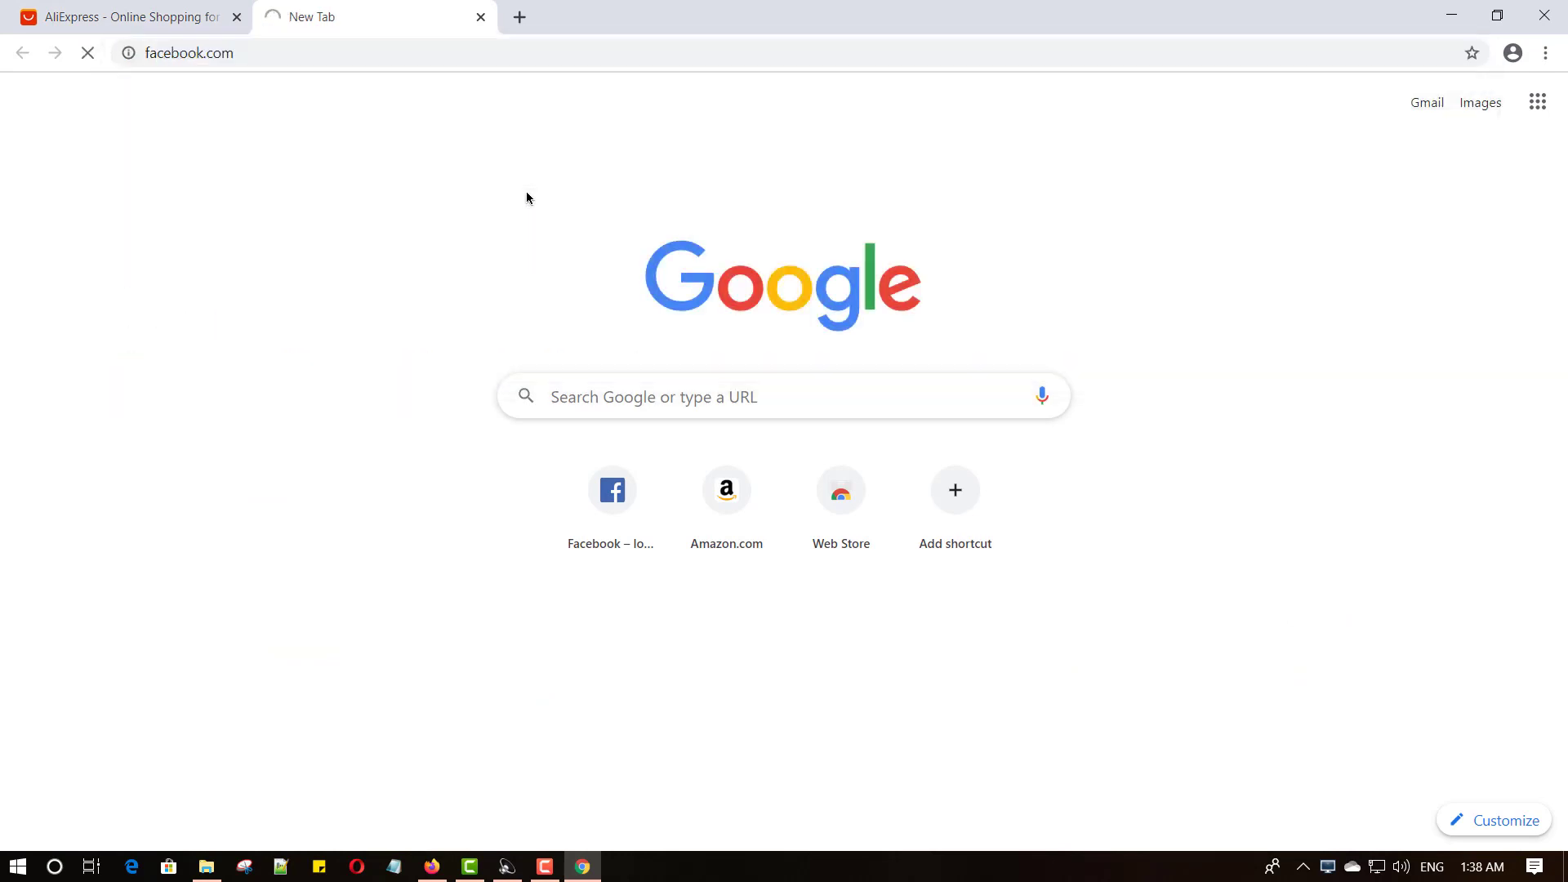